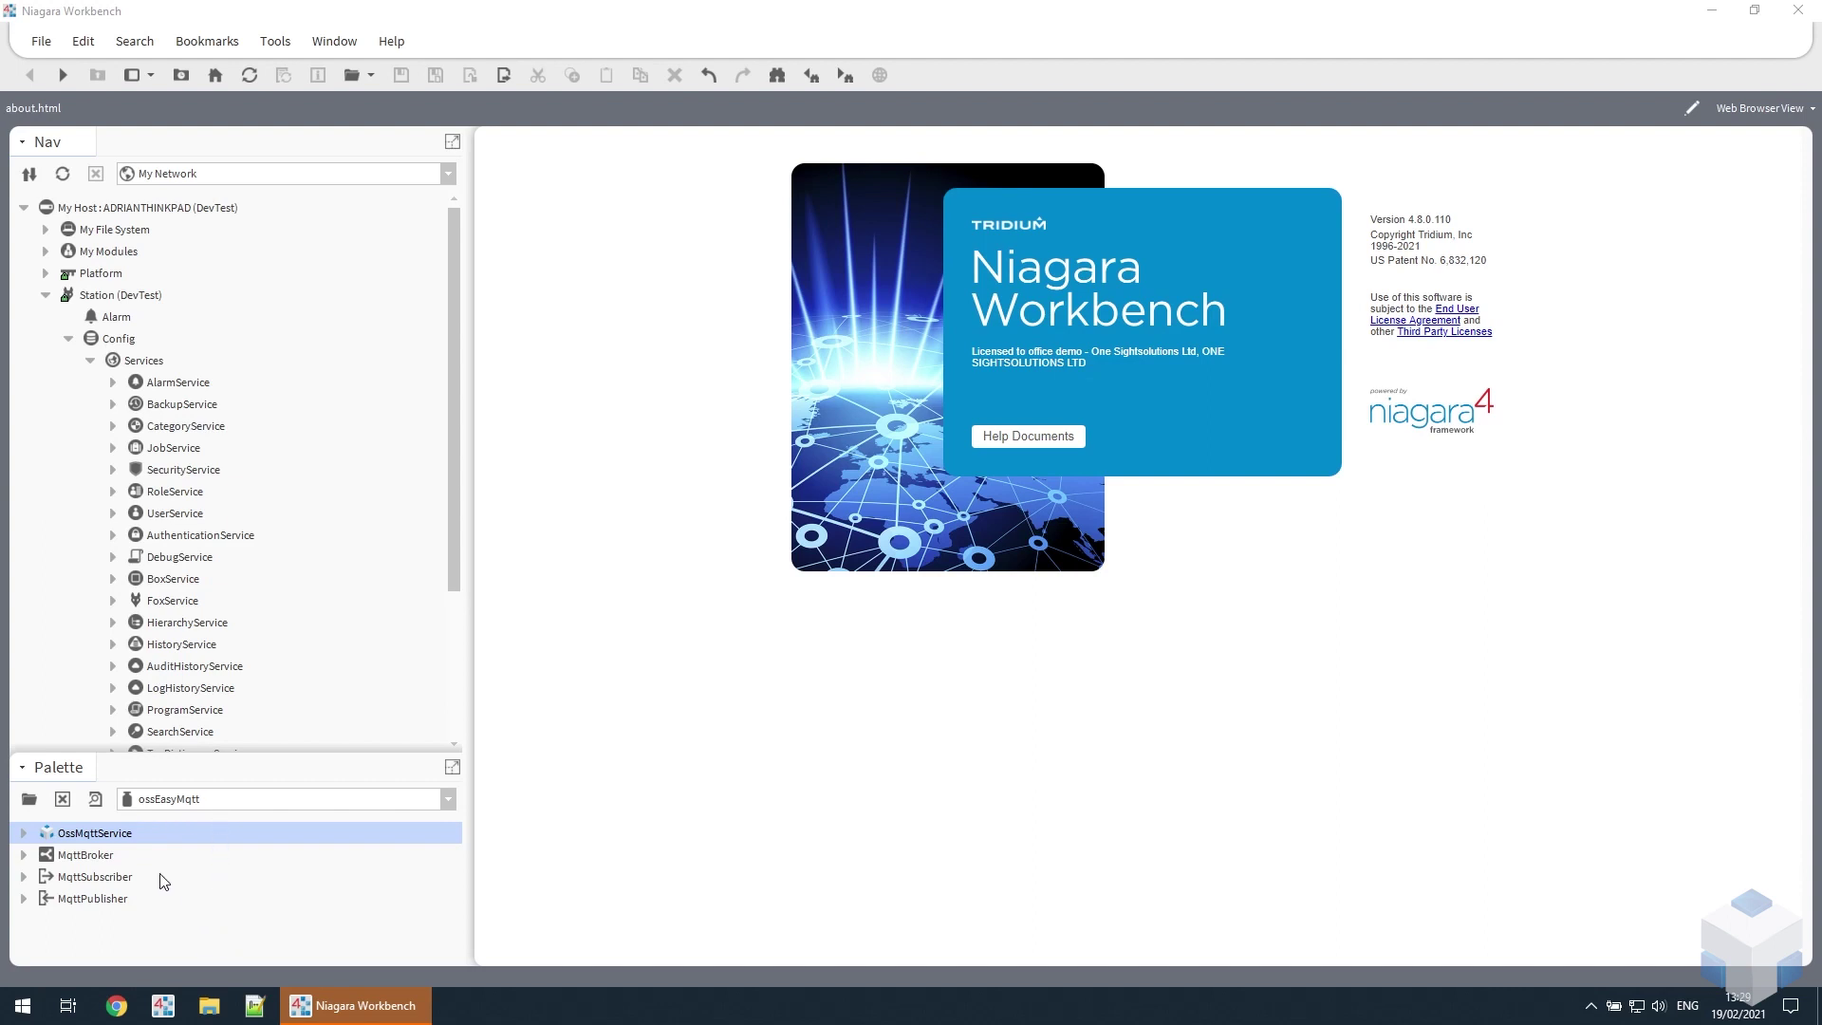
- Add OssMqttService under Services, put an MqttBroker inside it, and expand the service node
drag(71, 841, 152, 366)
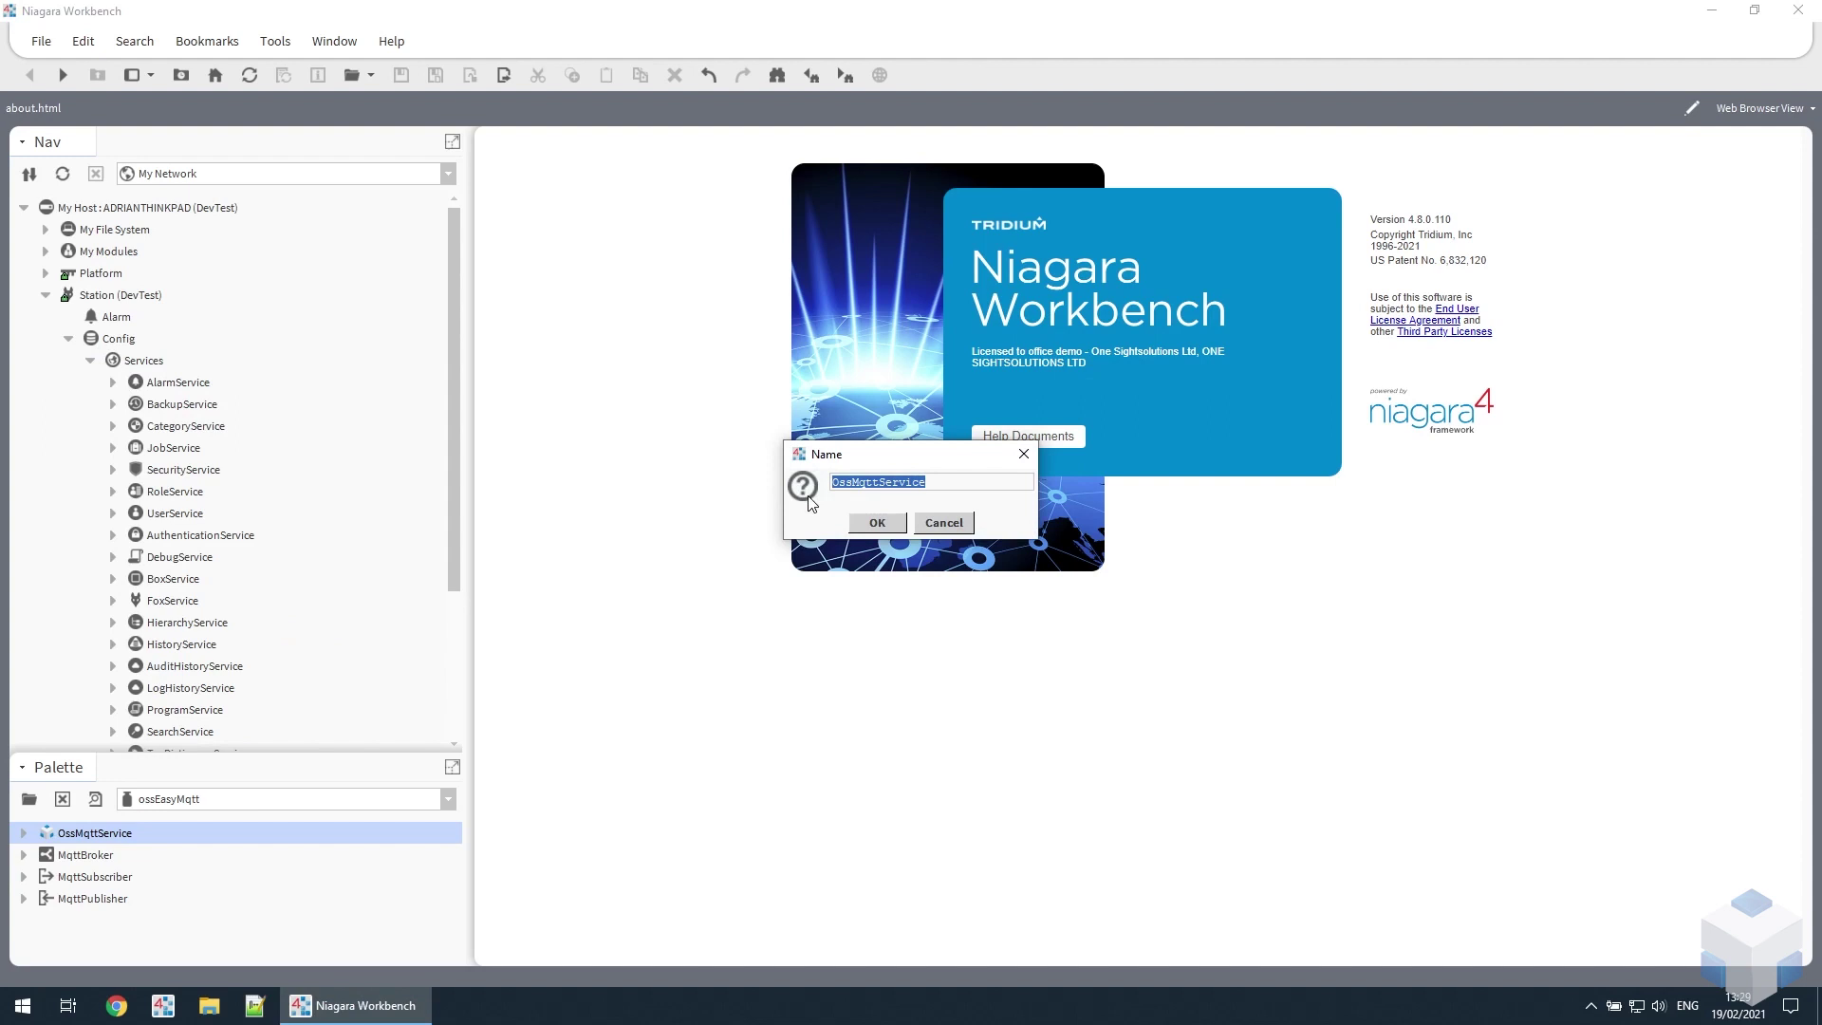
click(868, 522)
scroll(289, 636, down, 4)
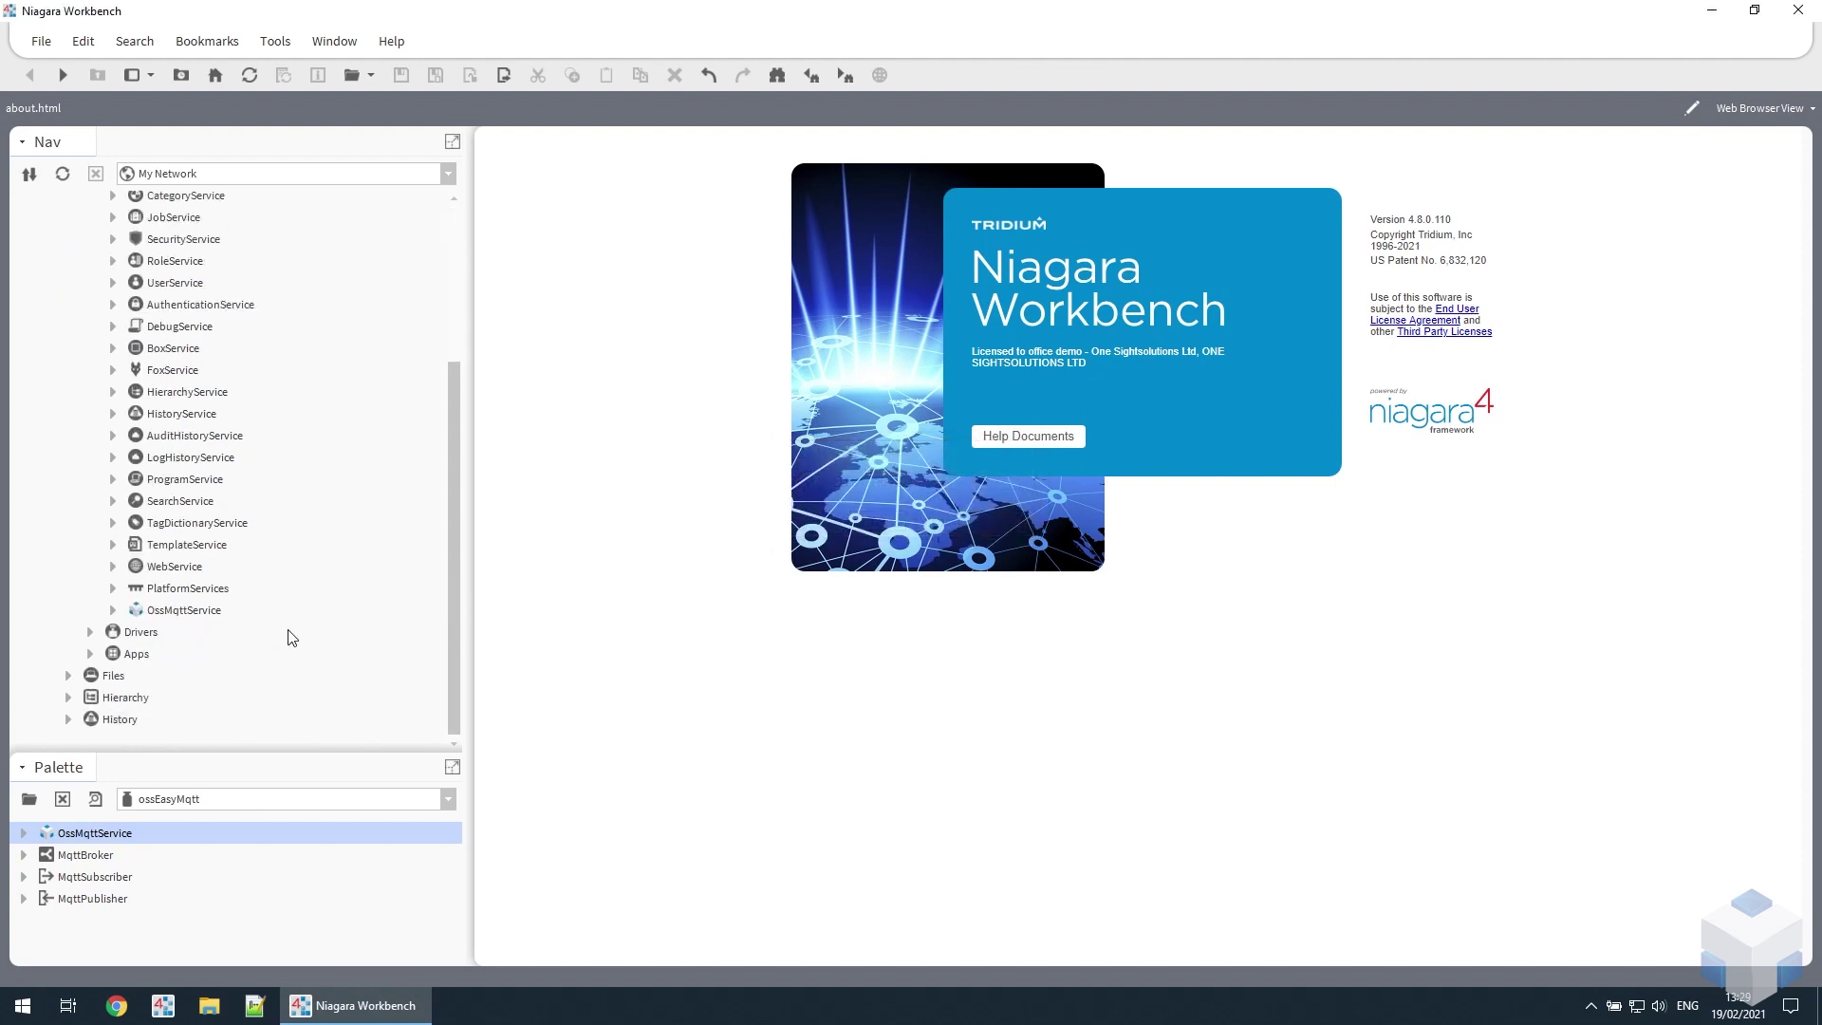
drag(79, 856, 204, 615)
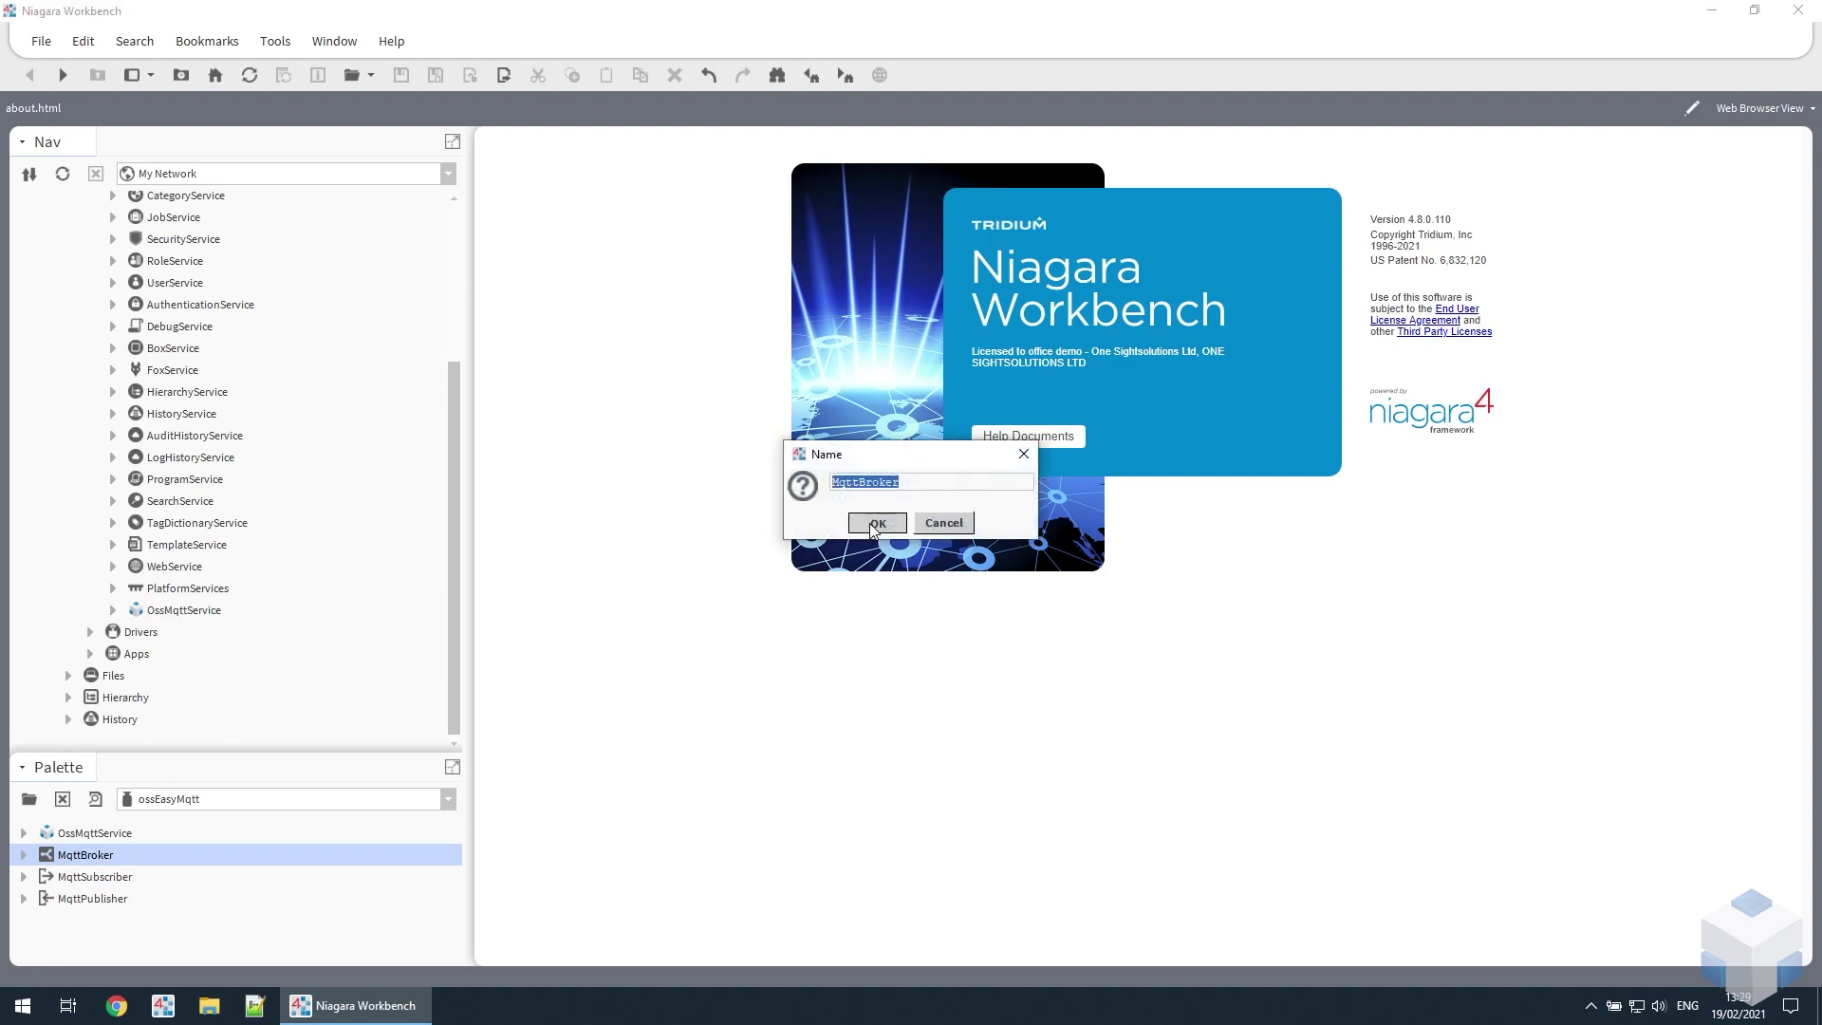
click(869, 522)
click(113, 609)
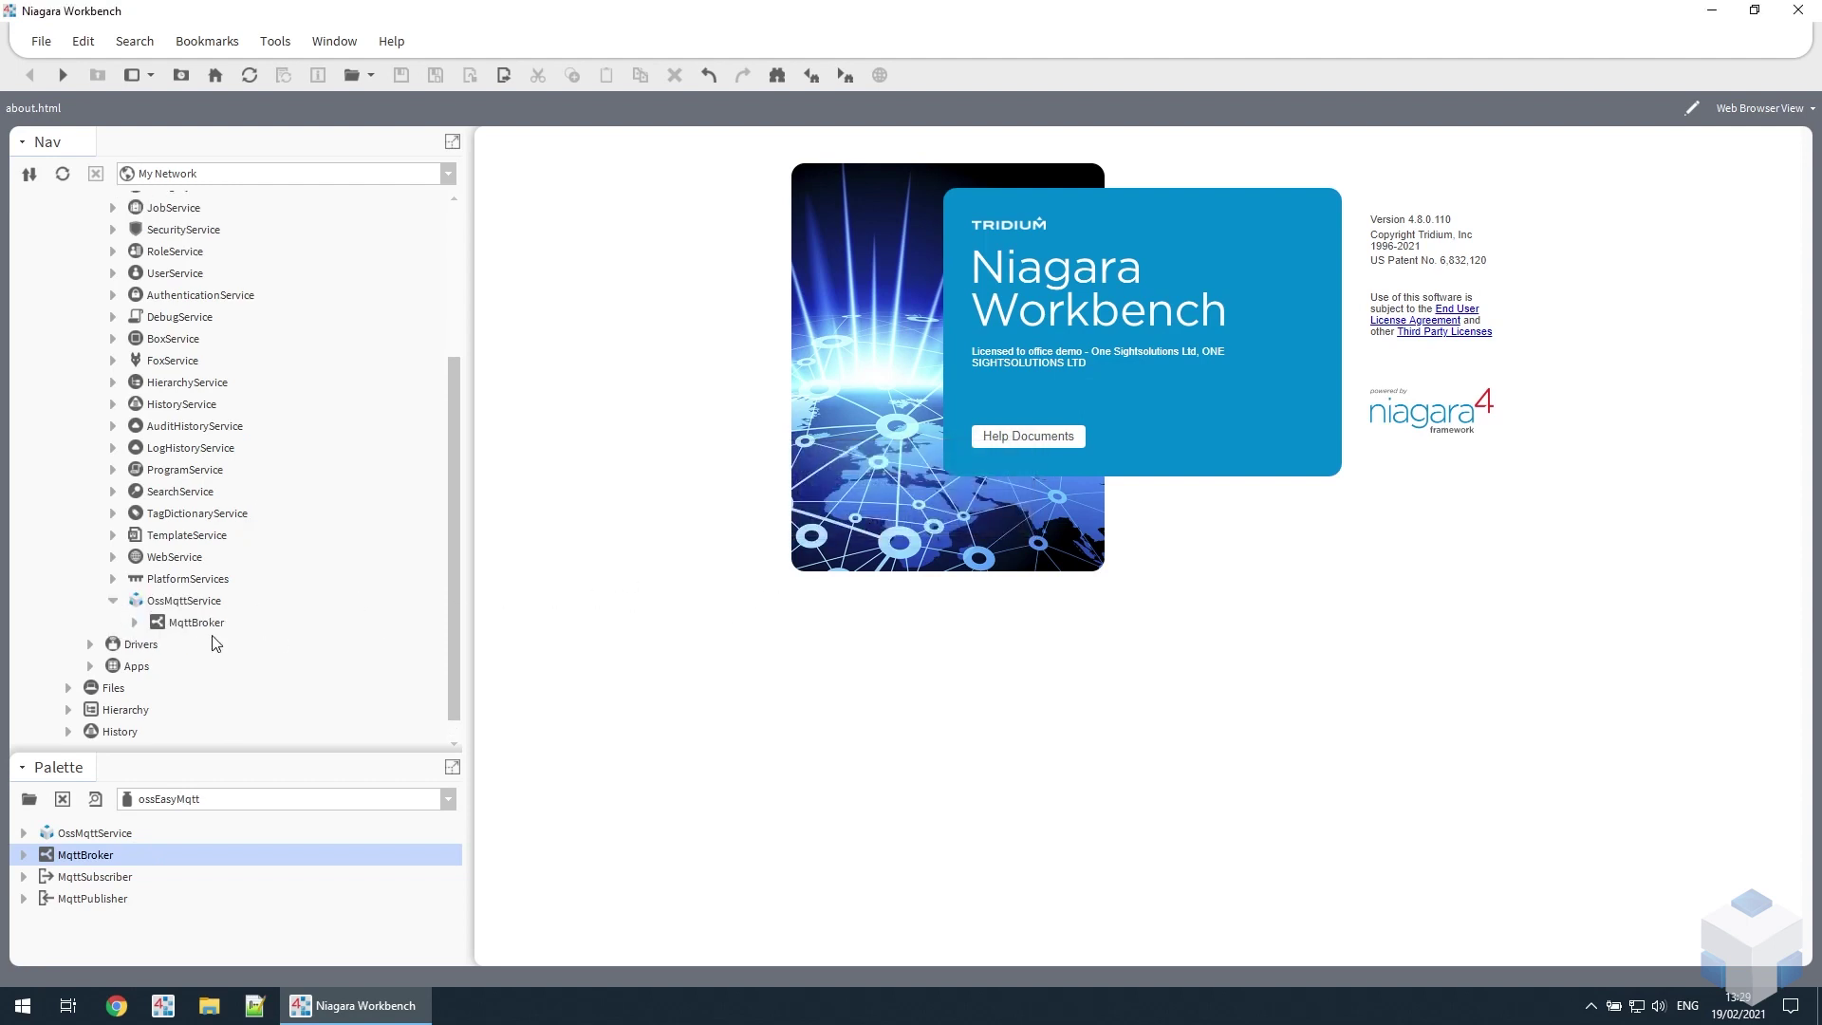
- Open the MqttBroker's Connection settings and set Broker Host to mqtt.ibuildingcloud.com
double_click(200, 623)
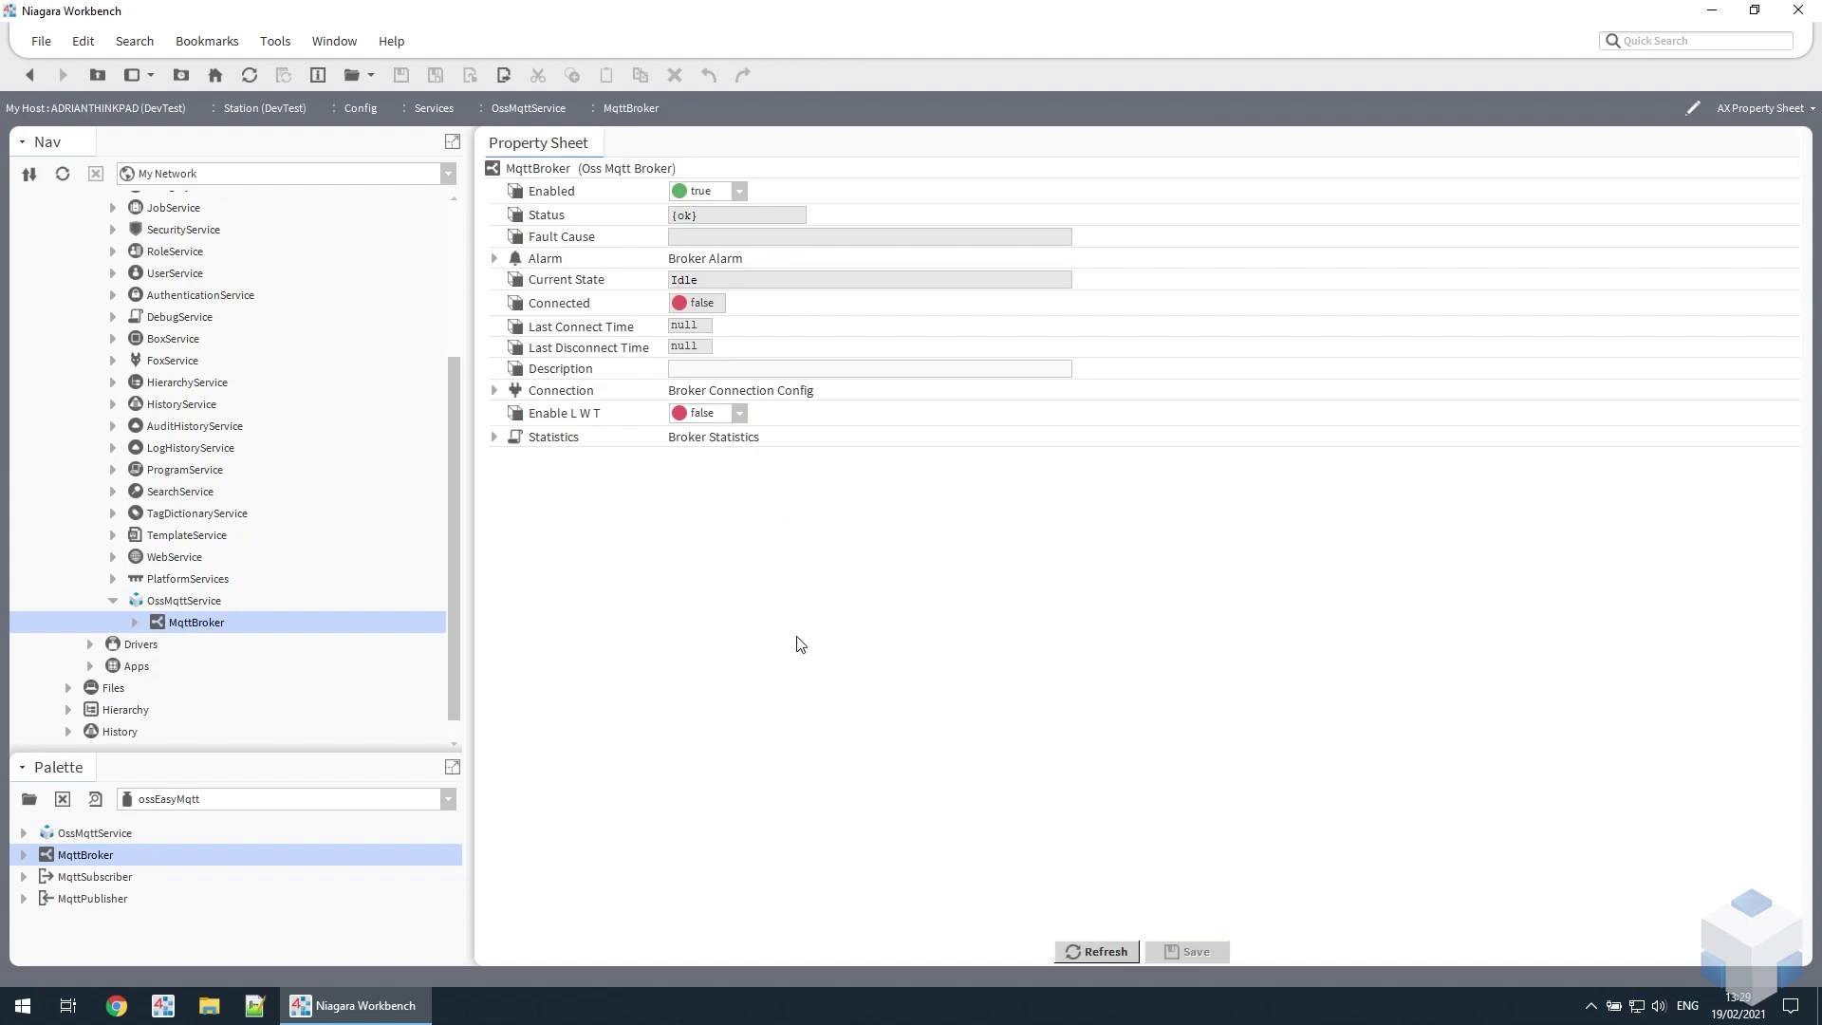
click(494, 391)
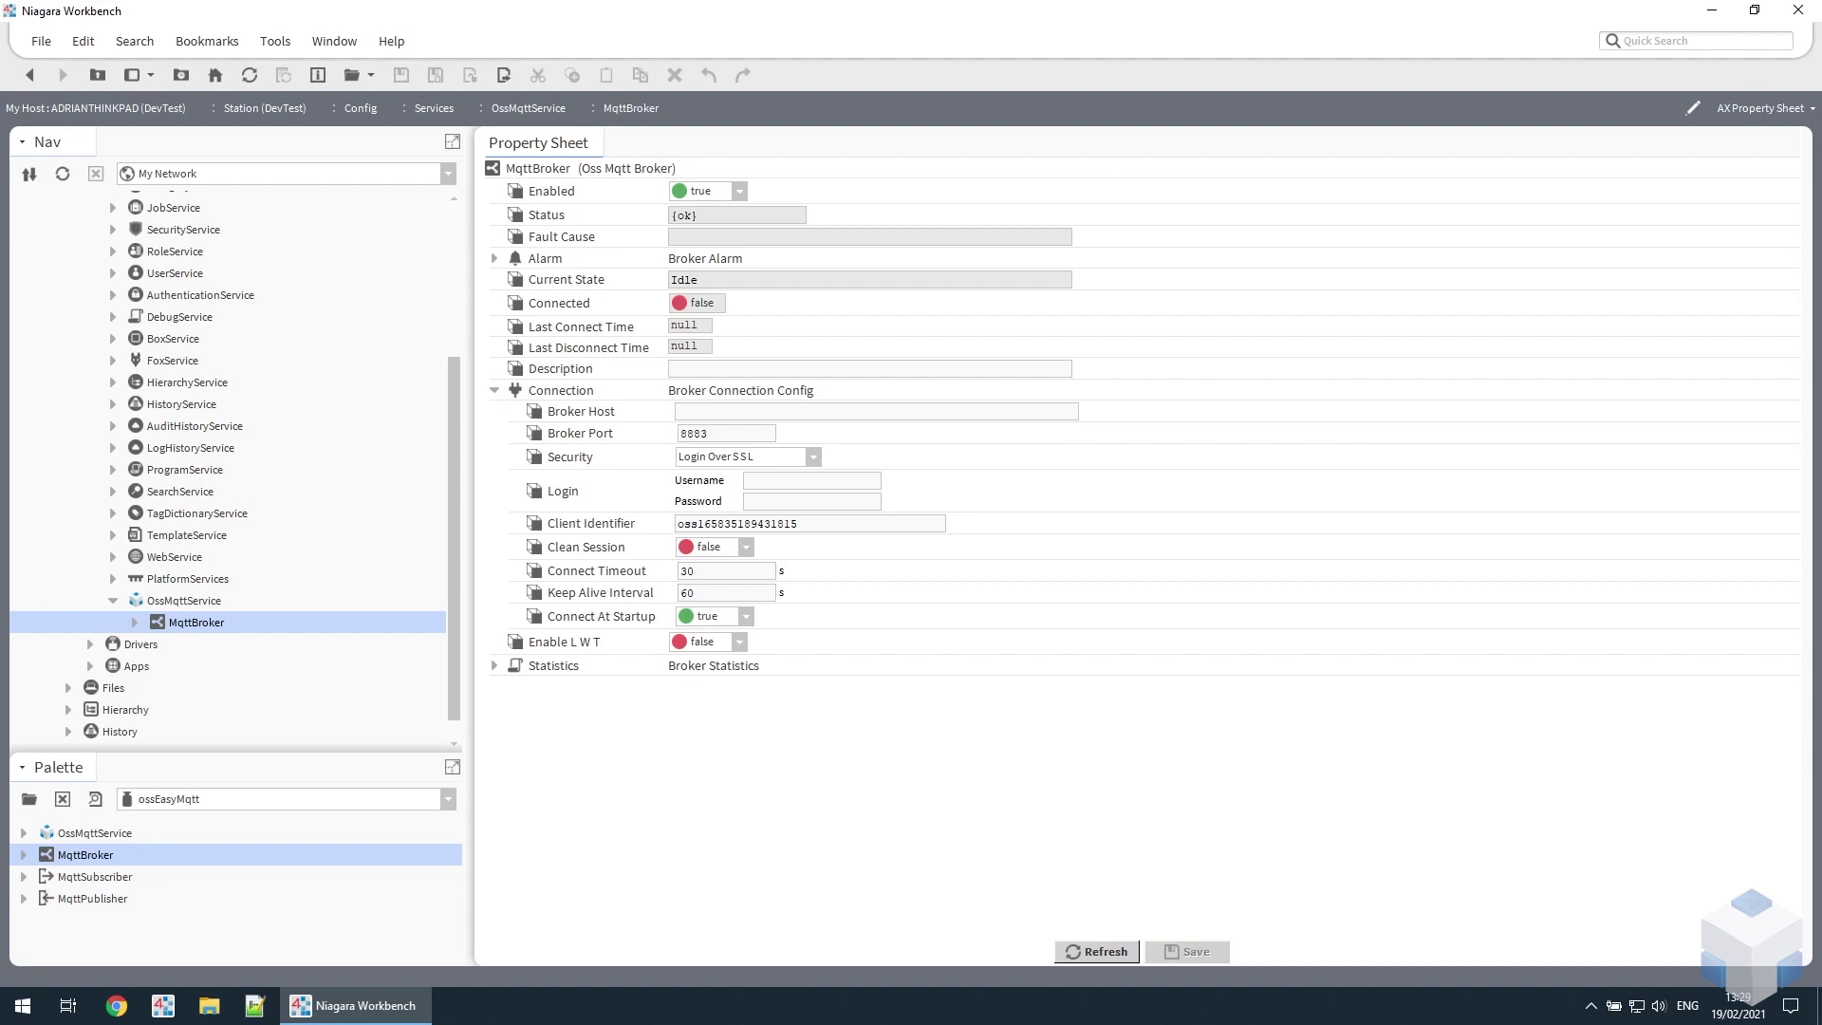
click(1037, 410)
text(mqtt.ibuildingcloud.com)
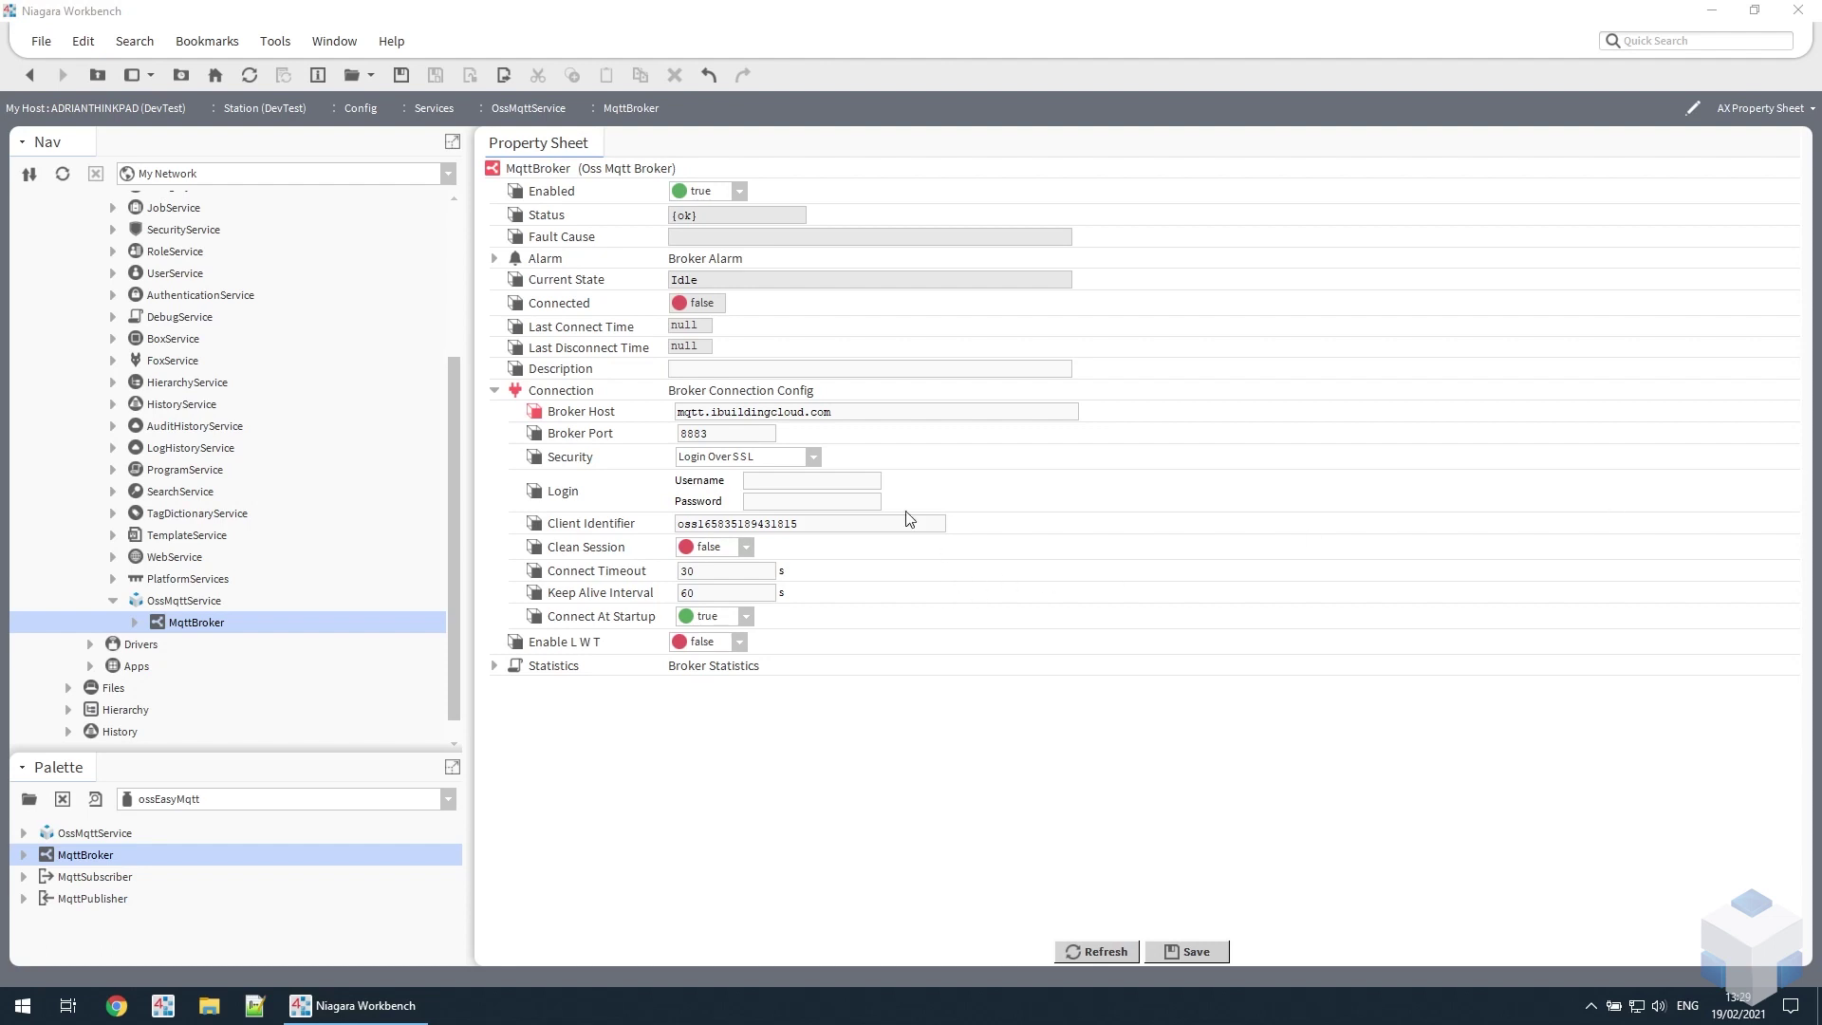
- Enter the broker's login username and password, keep Login Over SSL security, and save
click(865, 476)
text(testacc1)
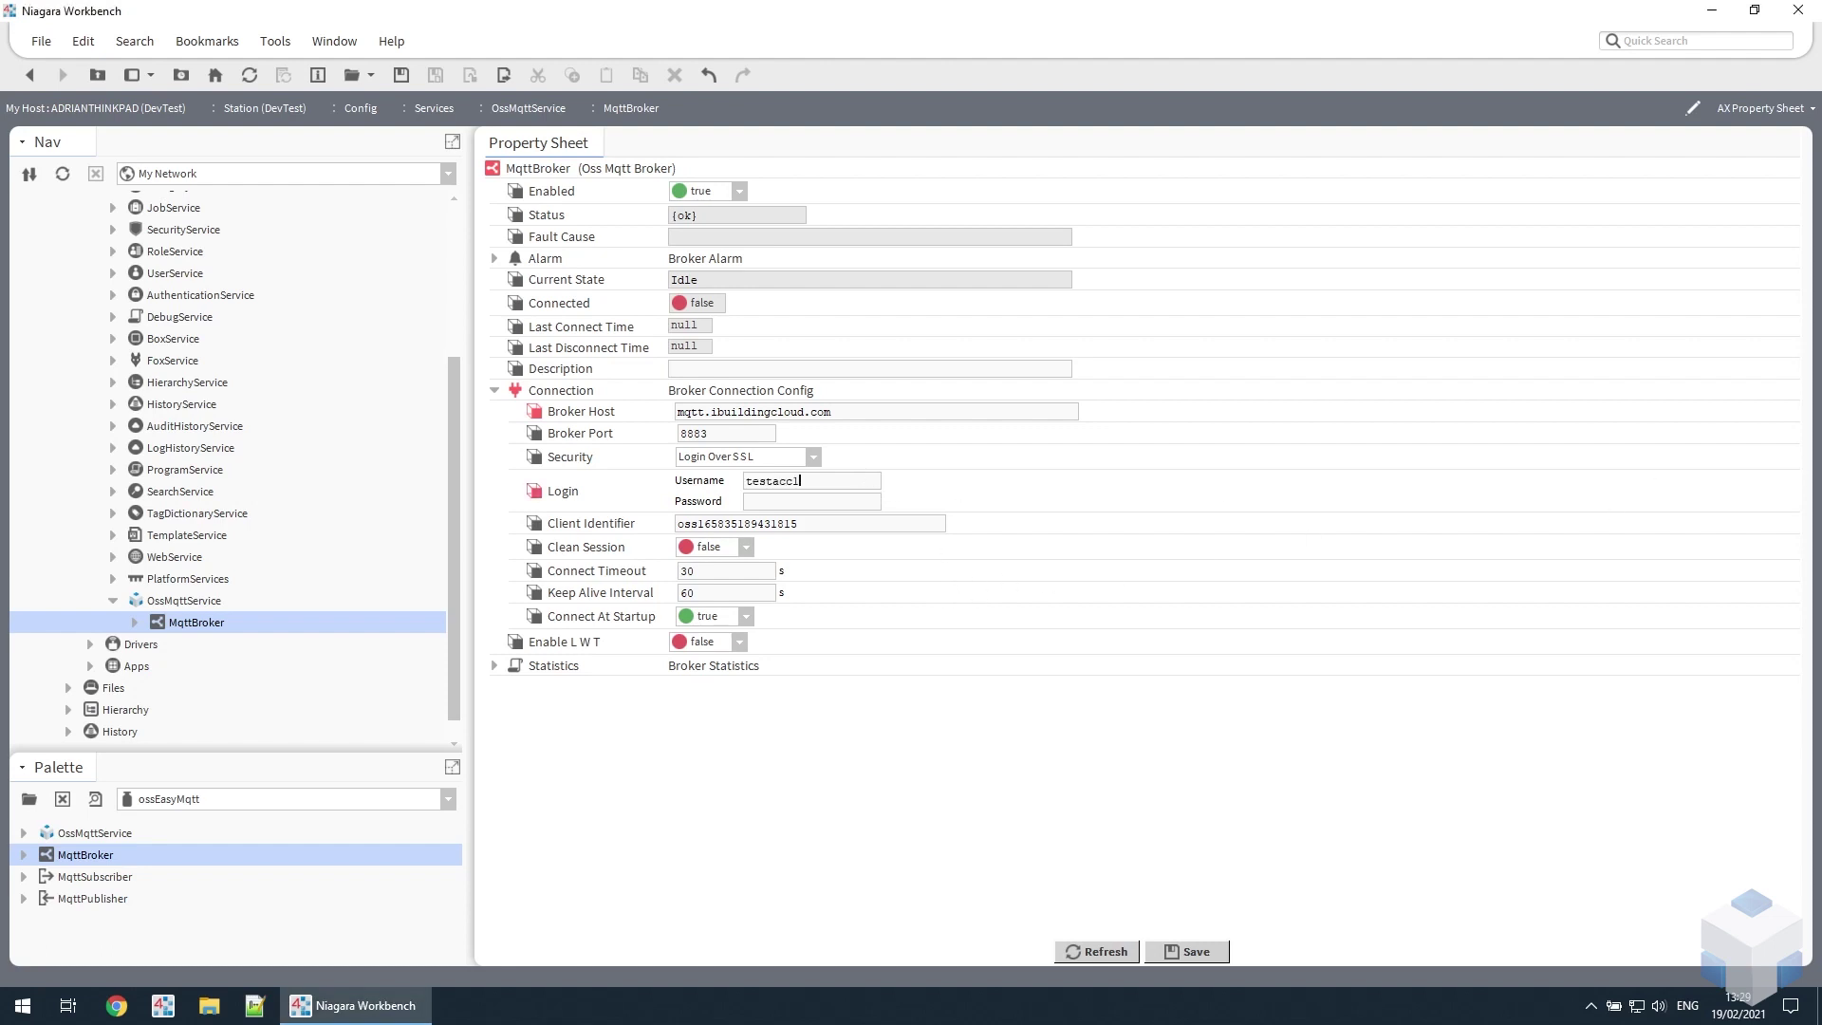
click(811, 500)
key(ctrl+v)
click(814, 458)
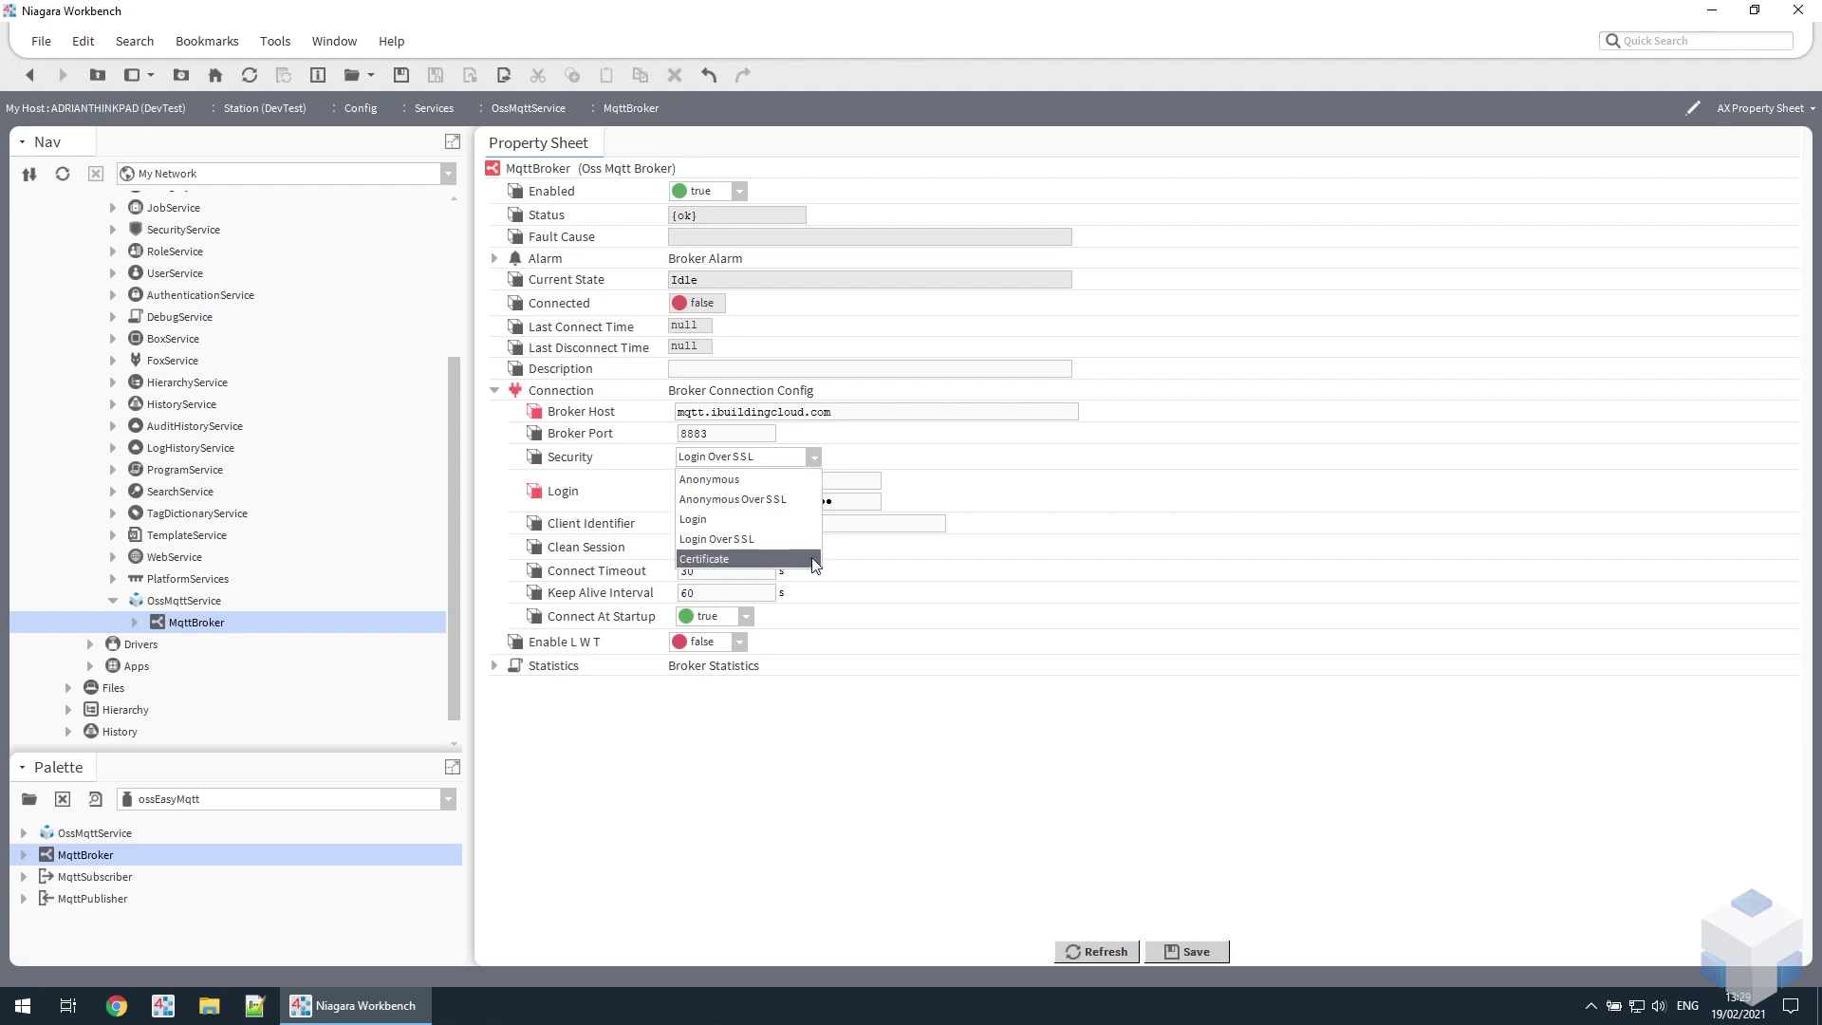
click(1032, 500)
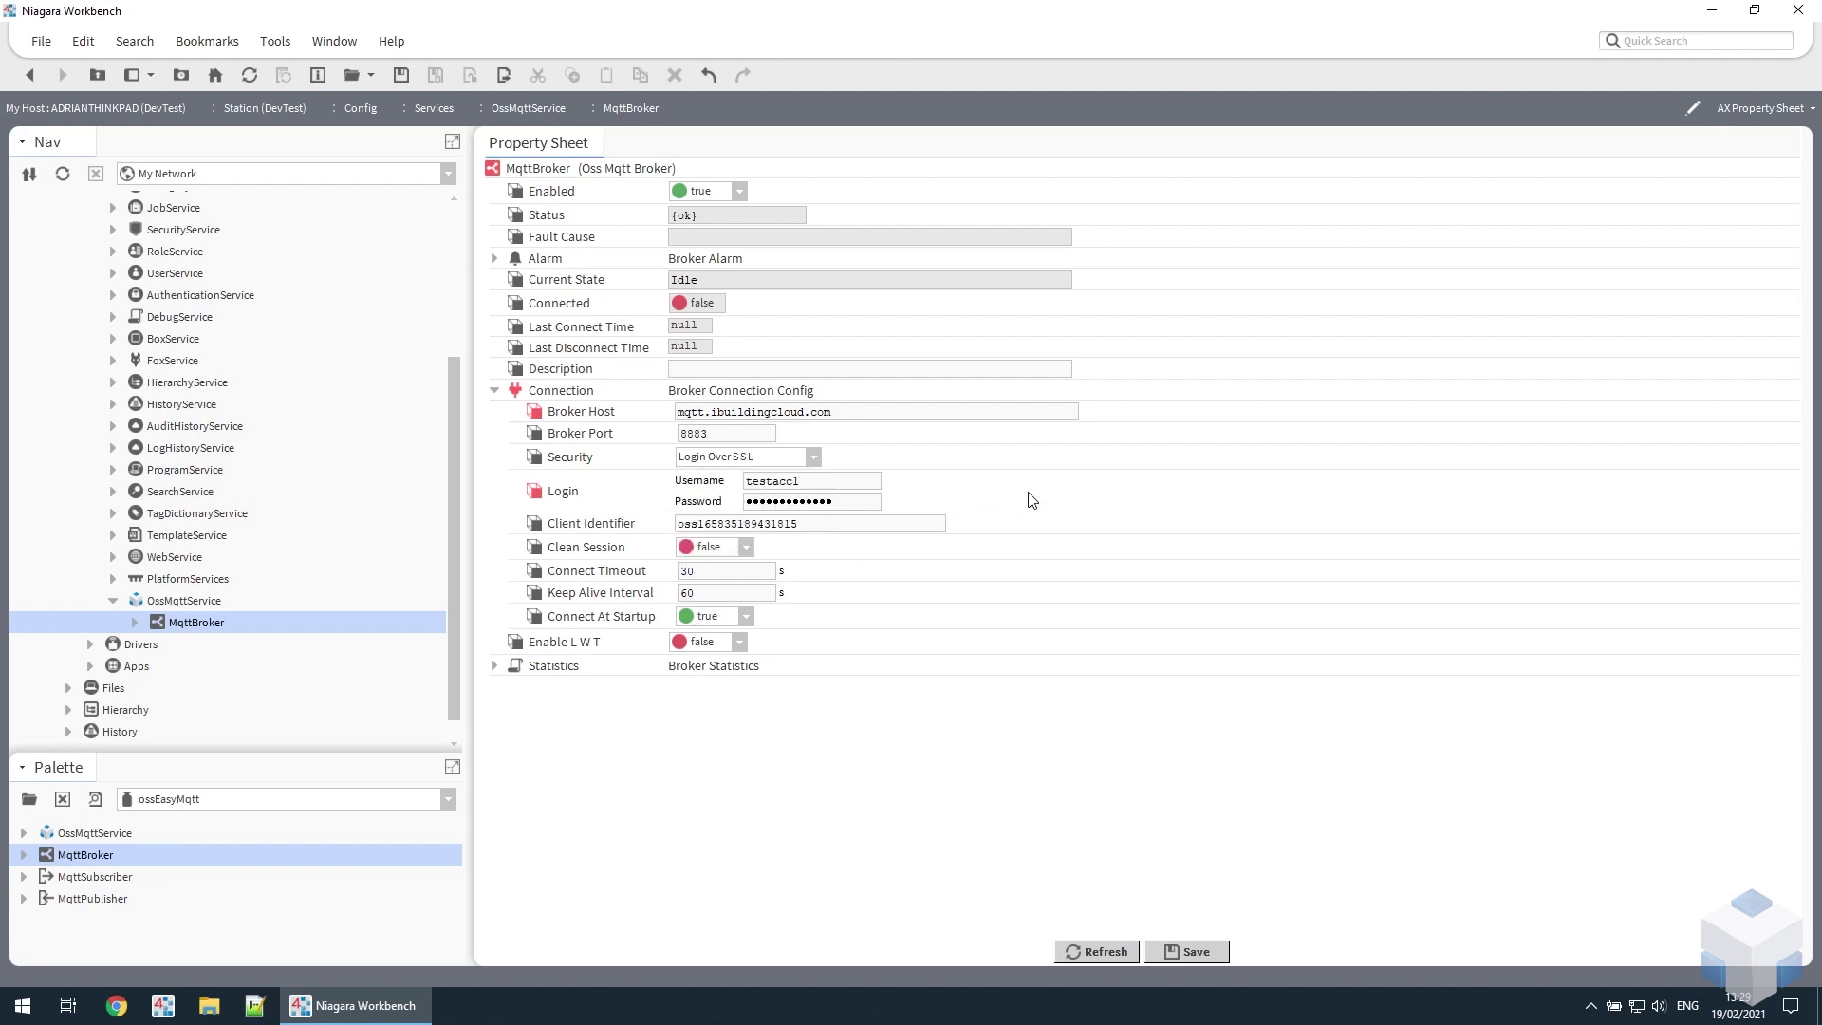
click(1197, 951)
- Run the broker's Connect action so Current State reads Connected, then collapse Connection
right_click(539, 169)
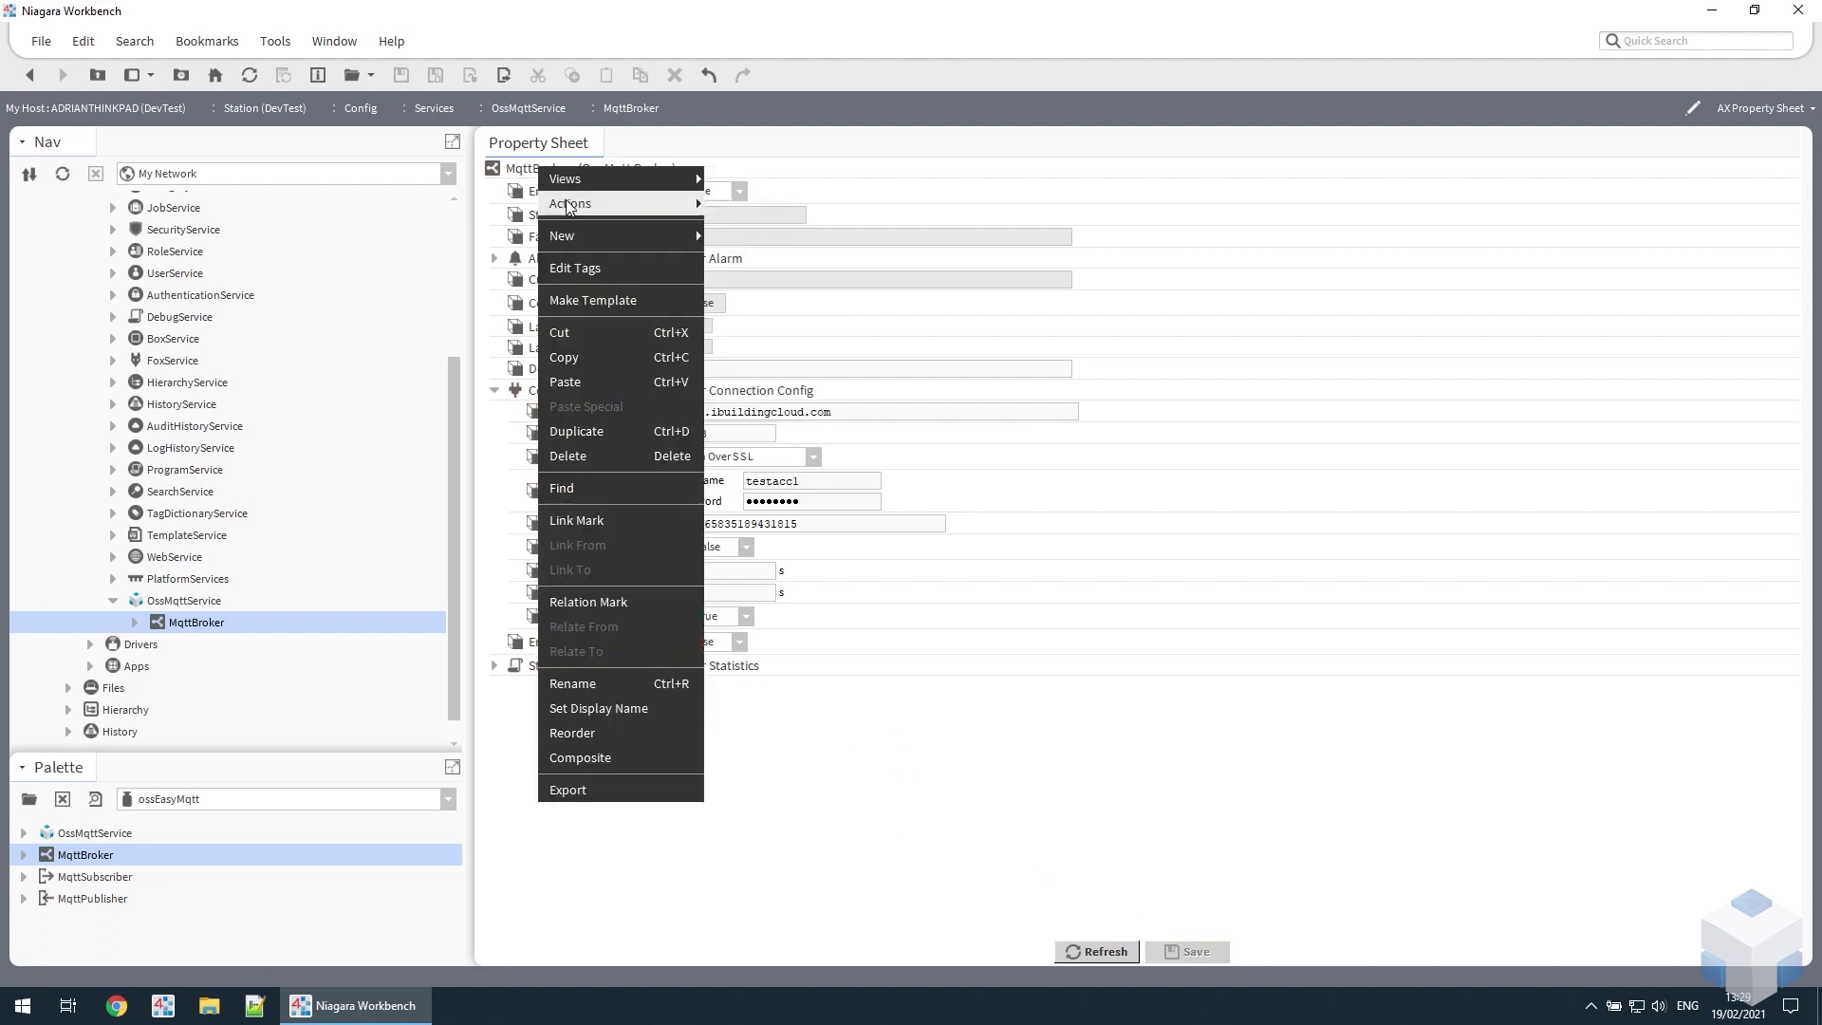
mouse_move(569, 206)
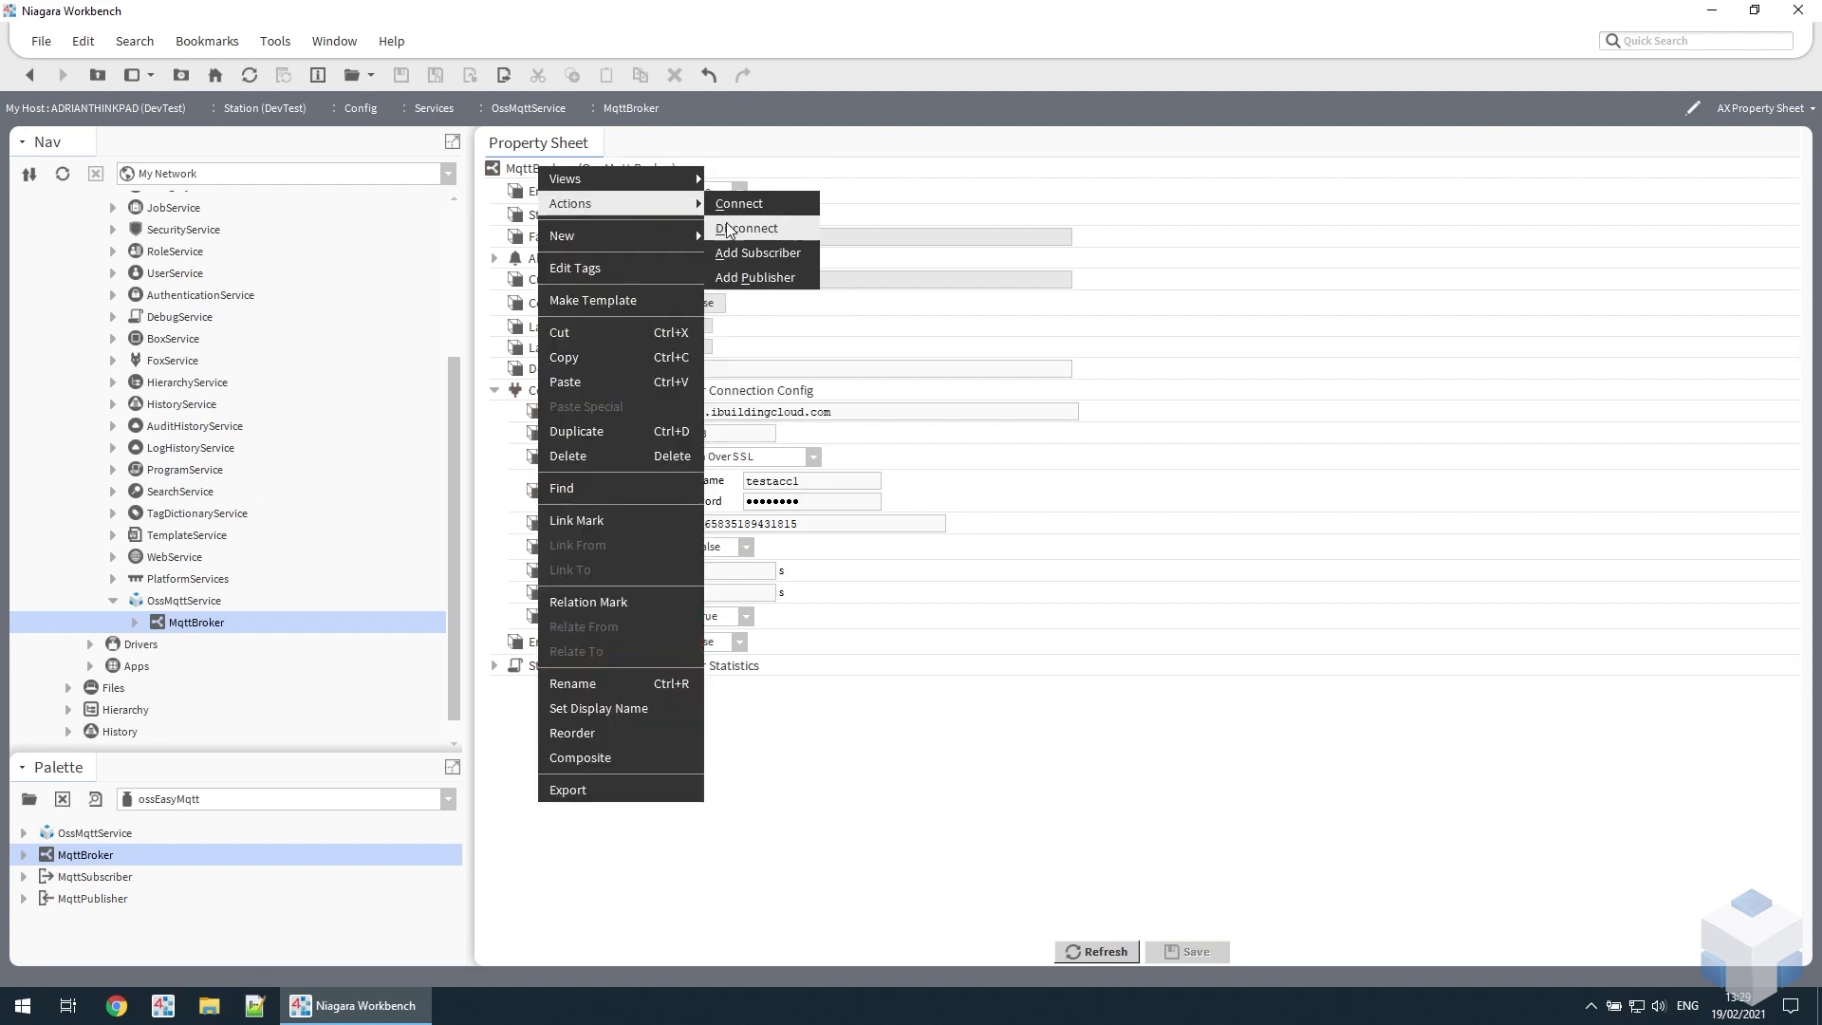
click(772, 205)
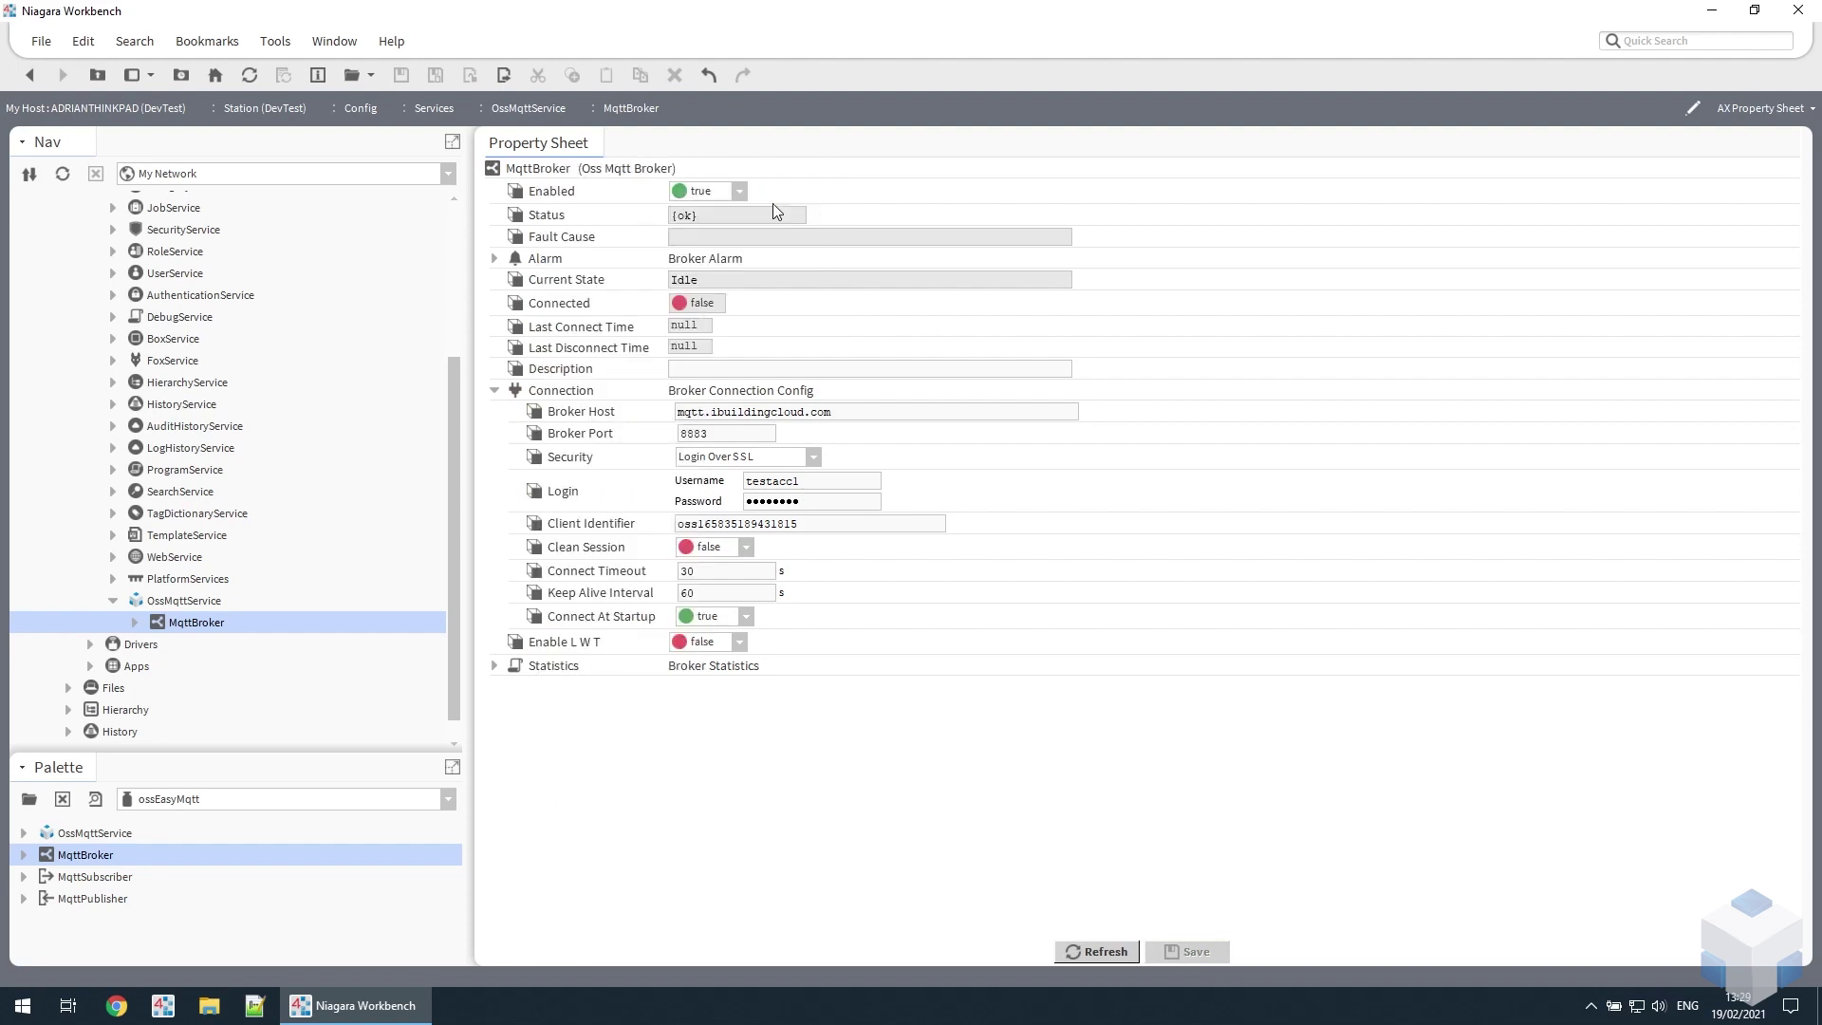
click(494, 390)
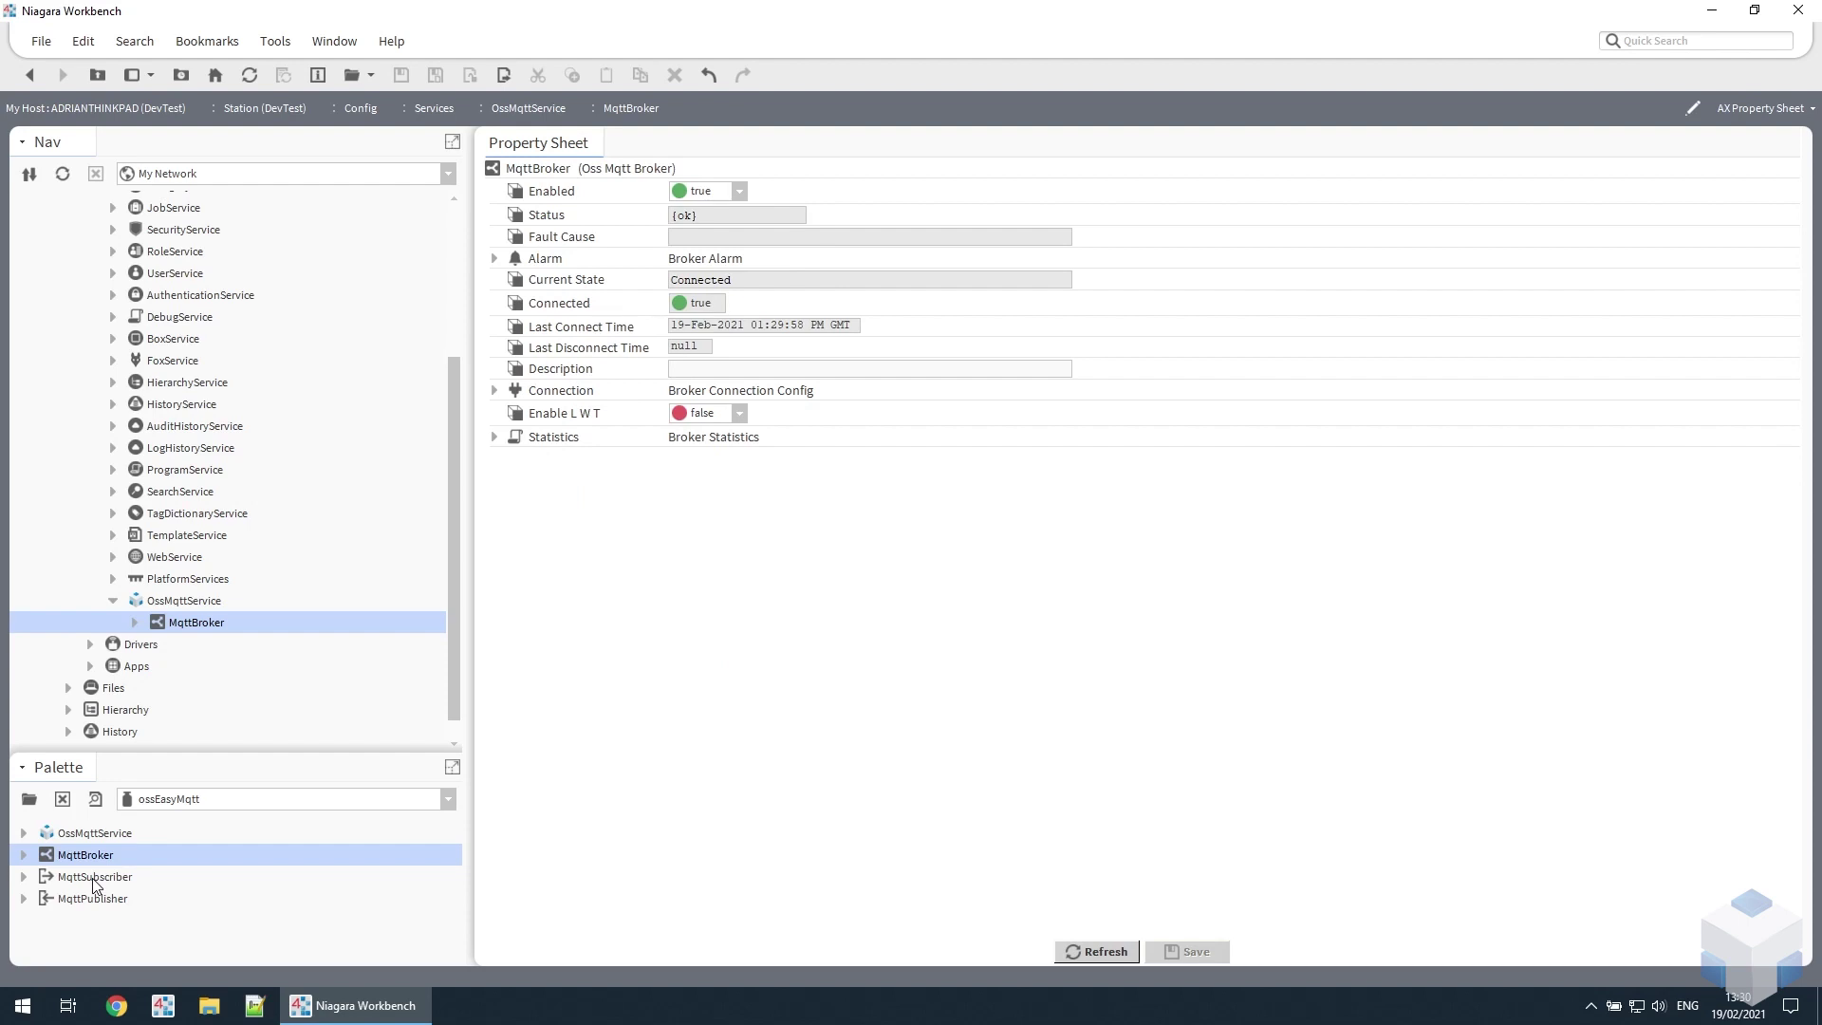
- Add an MqttSubscriber and save its Topic as osslora/application/1/device/0018b200000211cb/rx
click(91, 882)
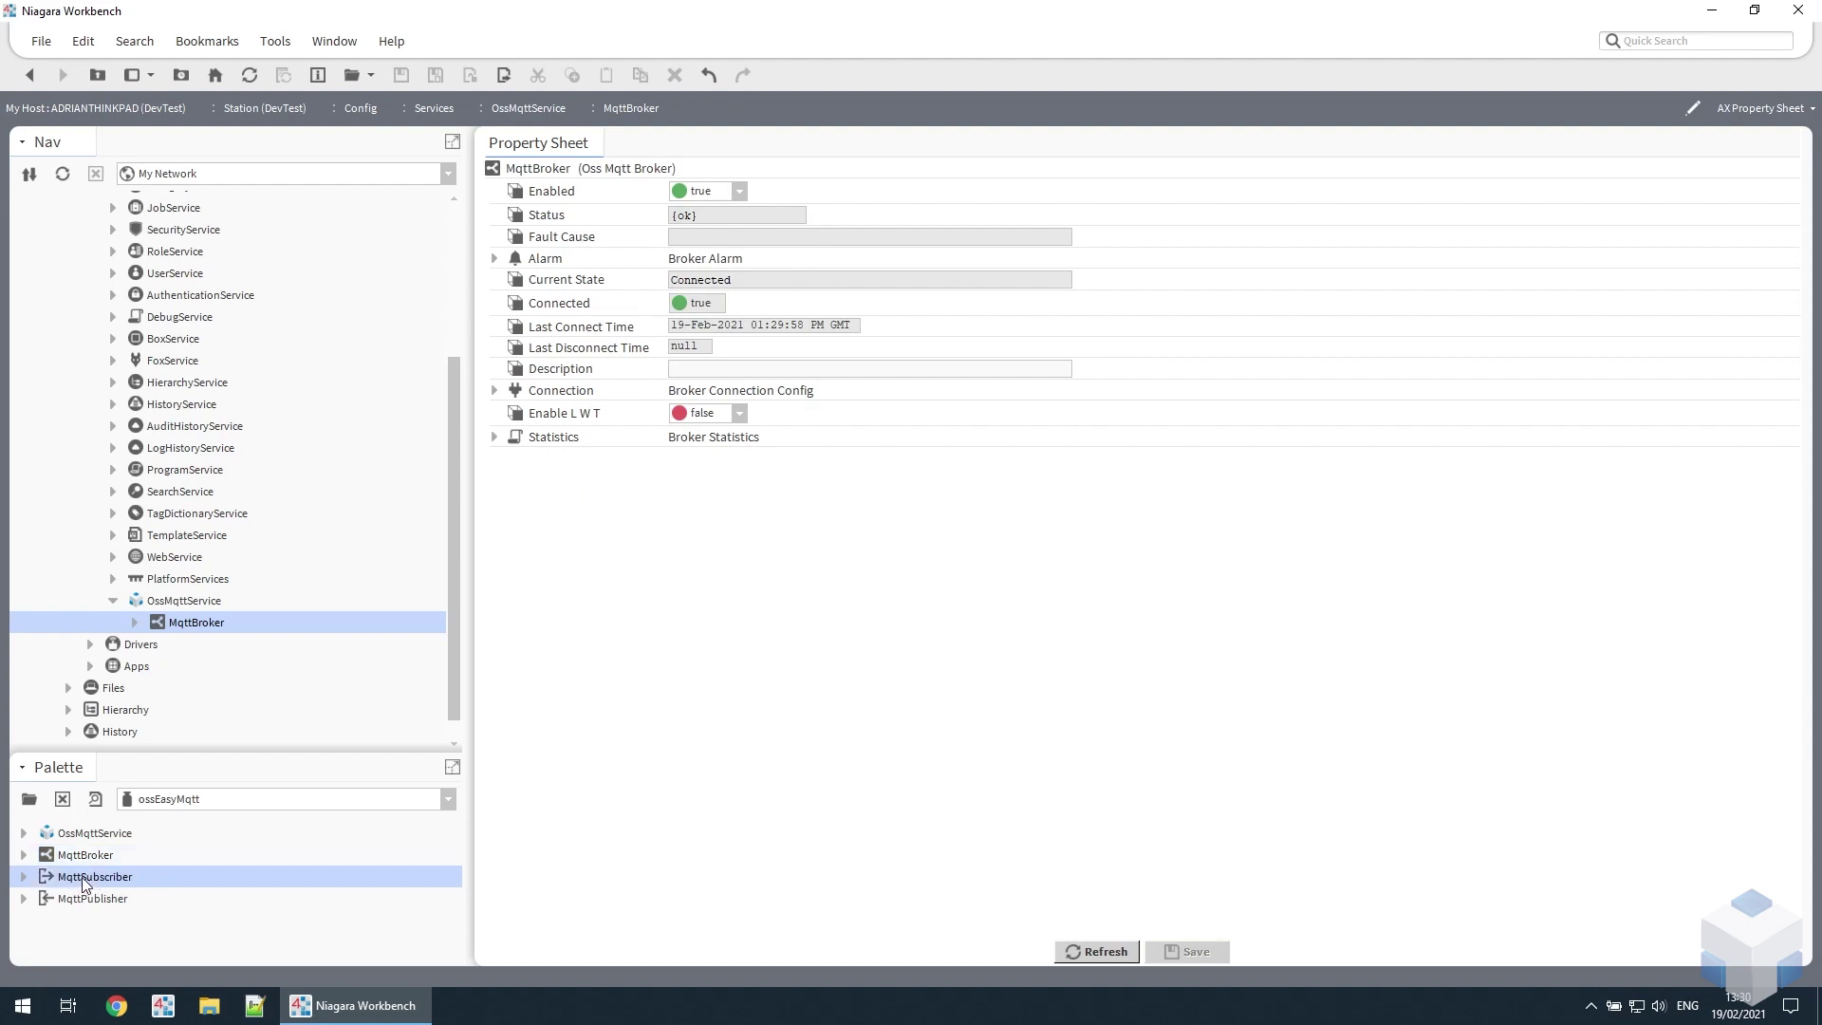
drag(83, 882, 729, 573)
click(882, 521)
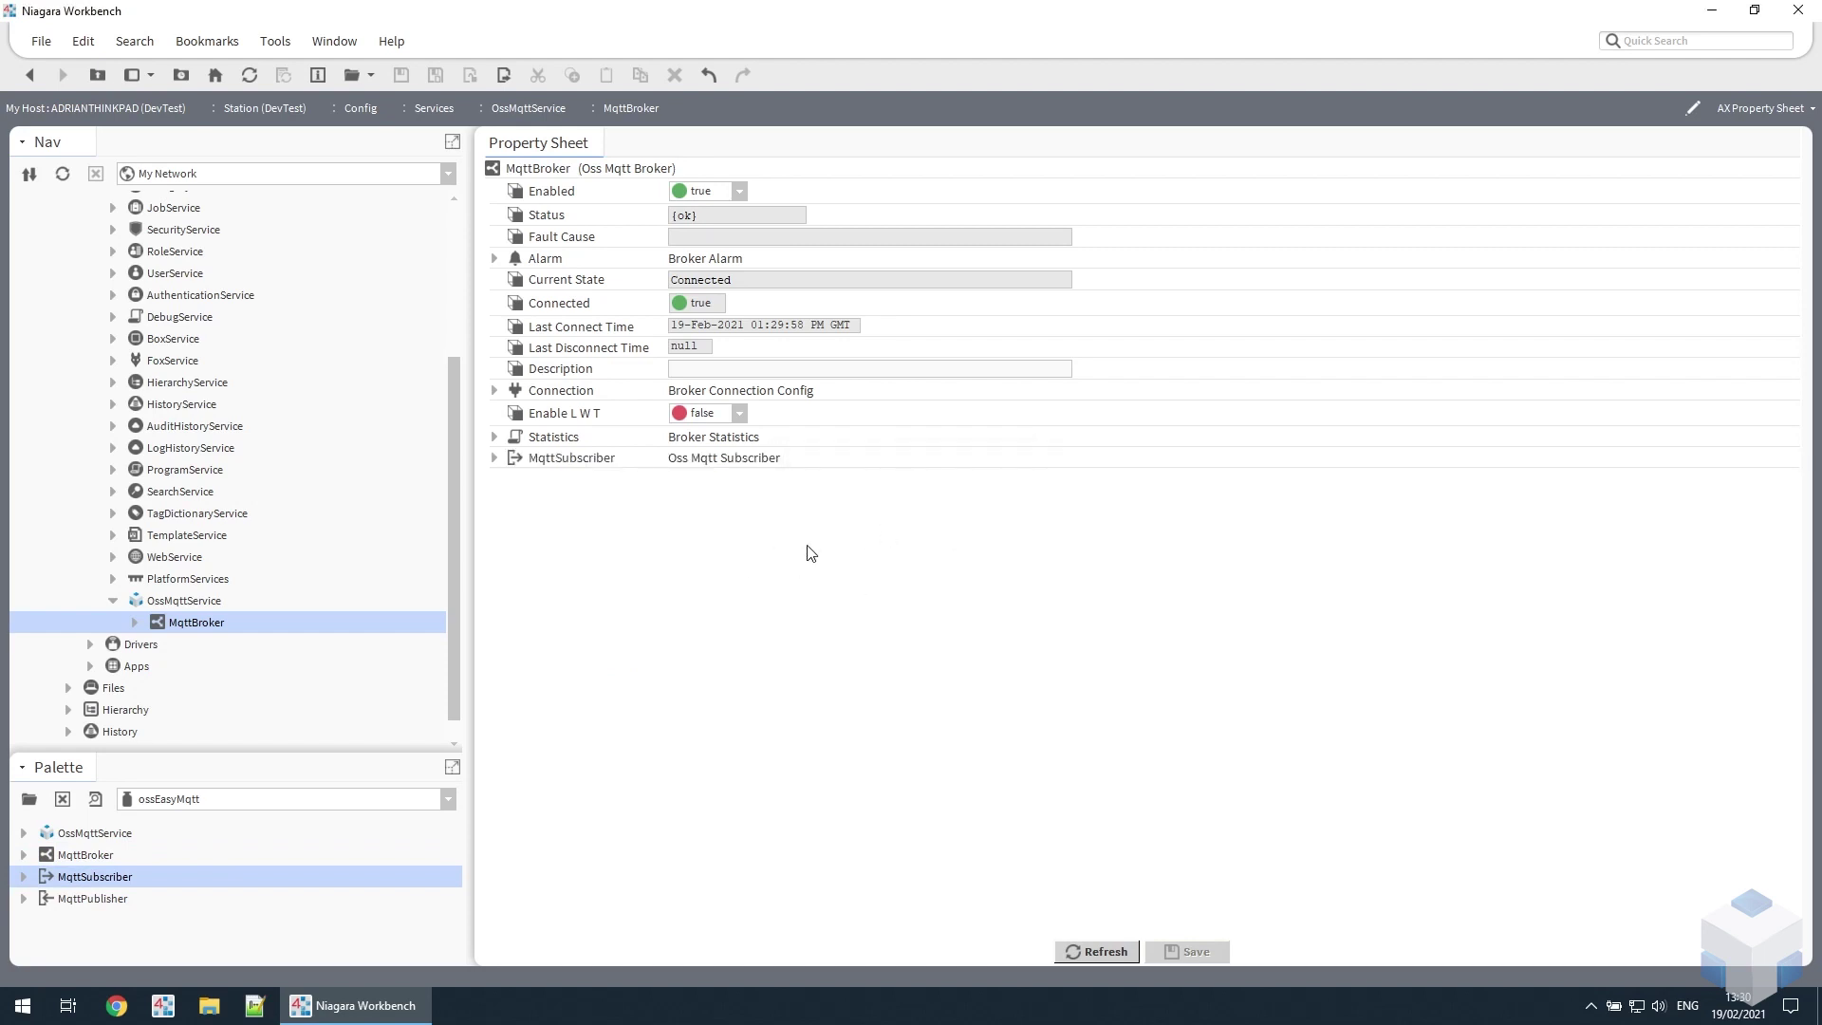
click(494, 459)
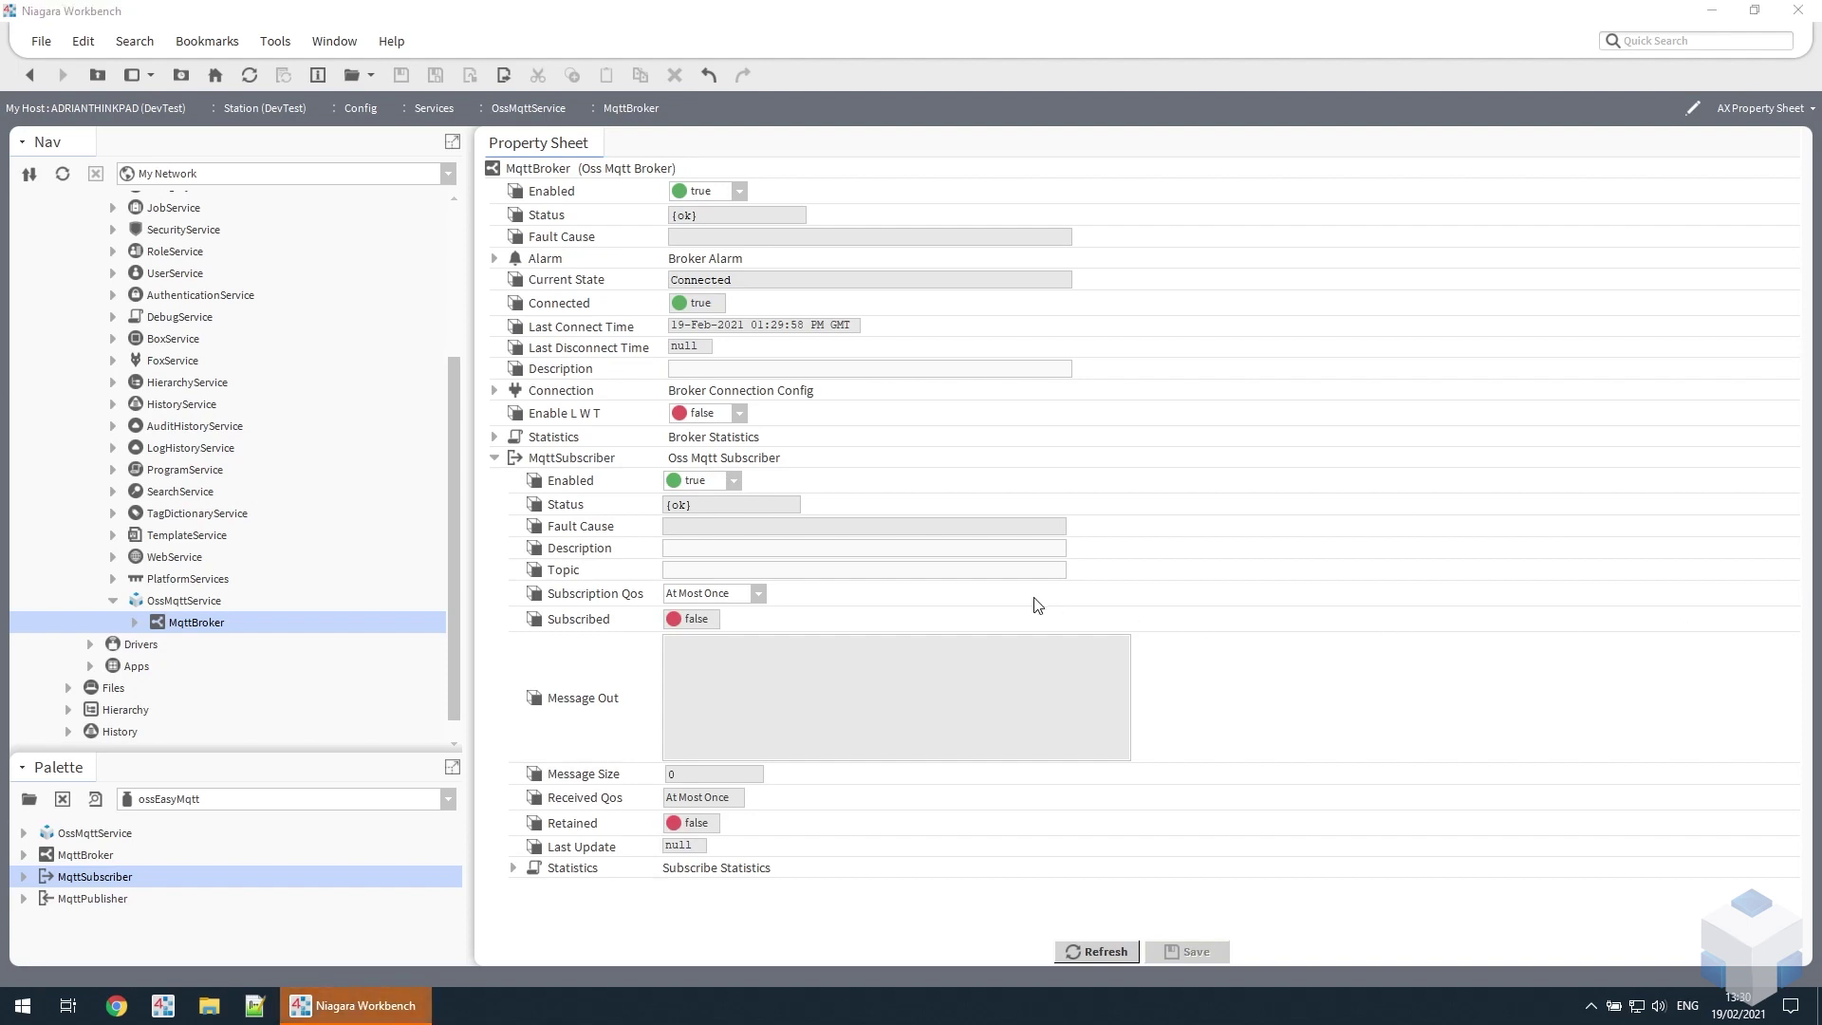
click(1015, 570)
text(osslora/application/1/device/0018b200000211cb/rx)
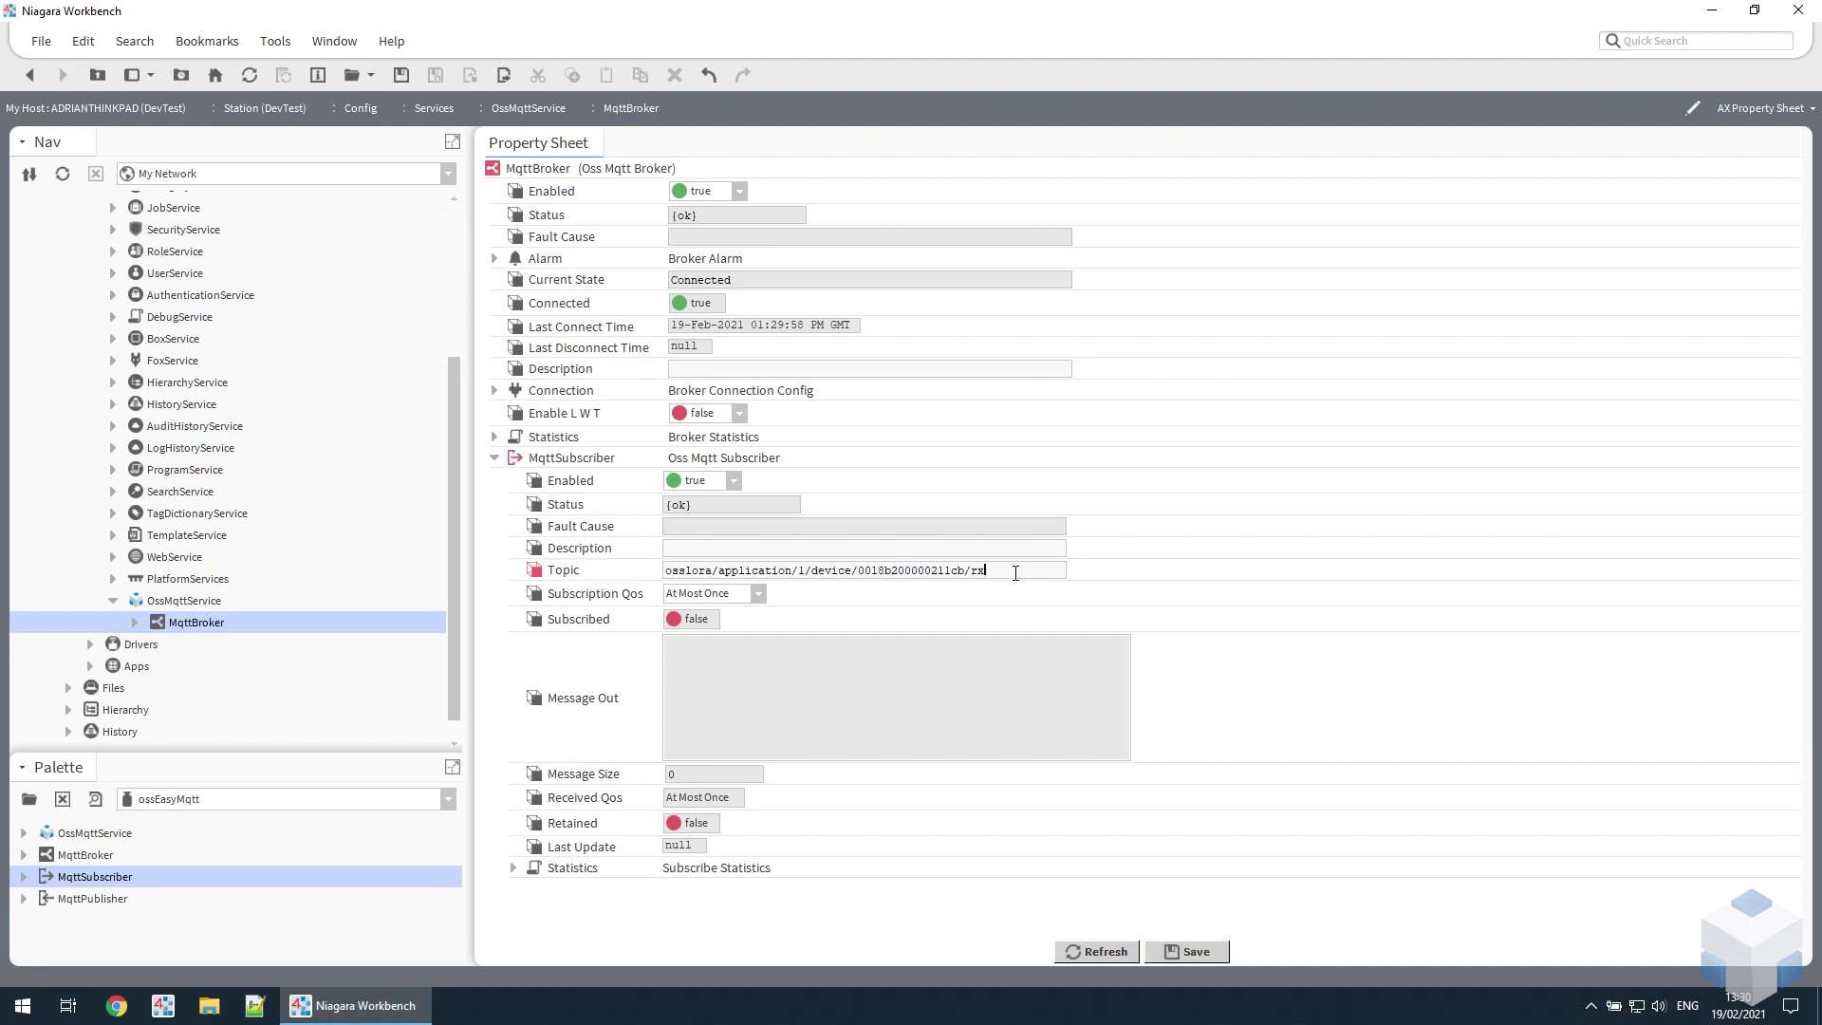
click(1196, 952)
- Run Subscribe on the MqttSubscriber so it receives the EnviroMonitoring JSON message
right_click(588, 462)
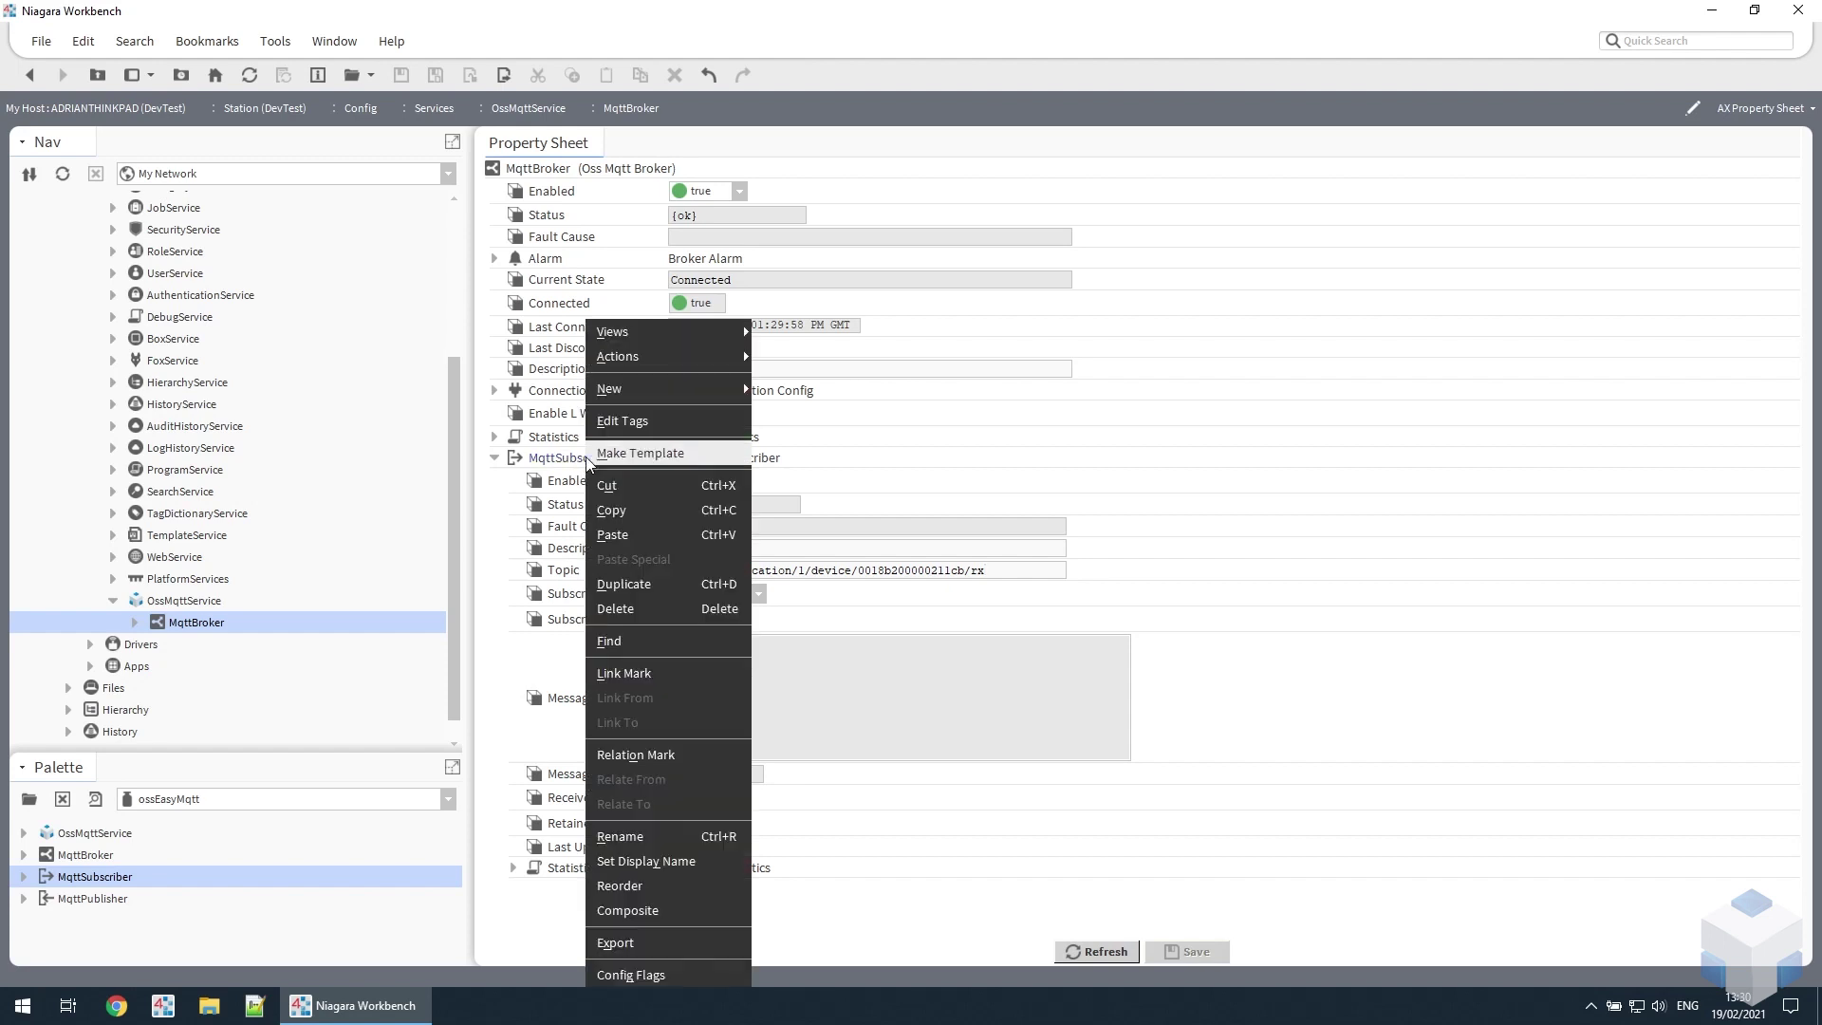
mouse_move(668, 356)
click(793, 366)
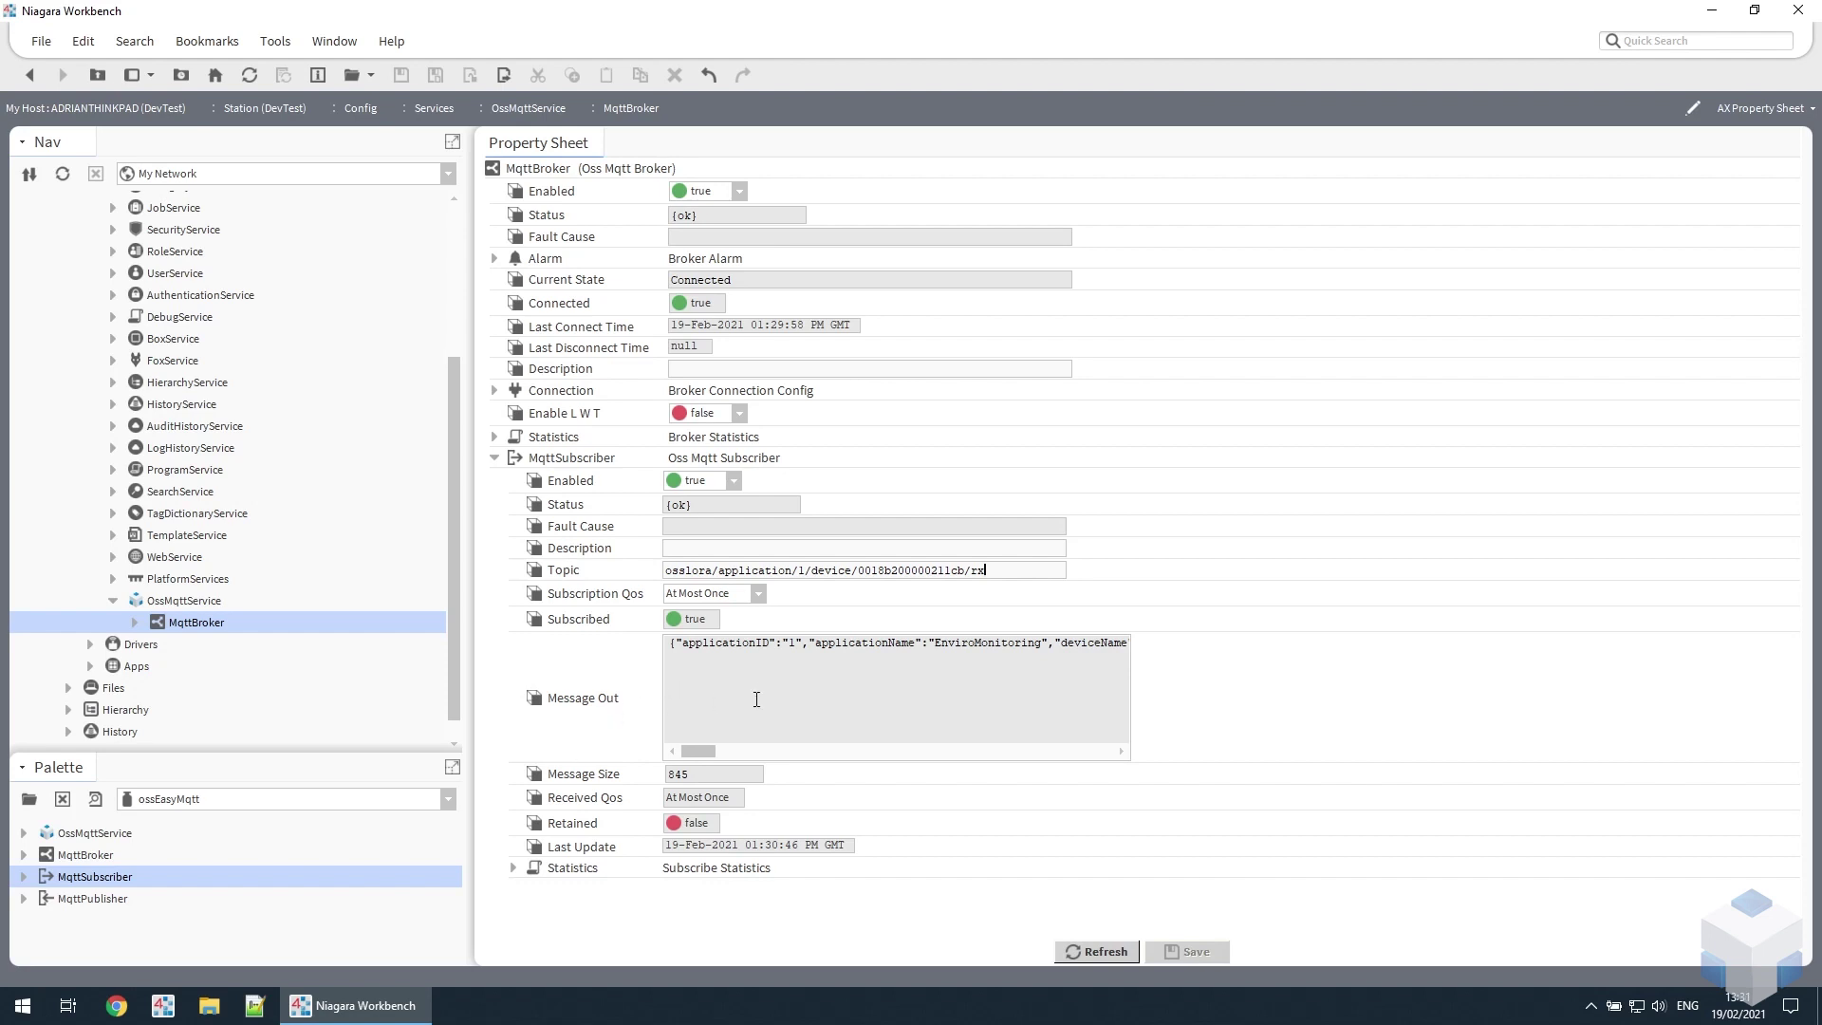
- Collapse the subscriber, then add an MqttPublisher to the broker and expand its properties
click(494, 458)
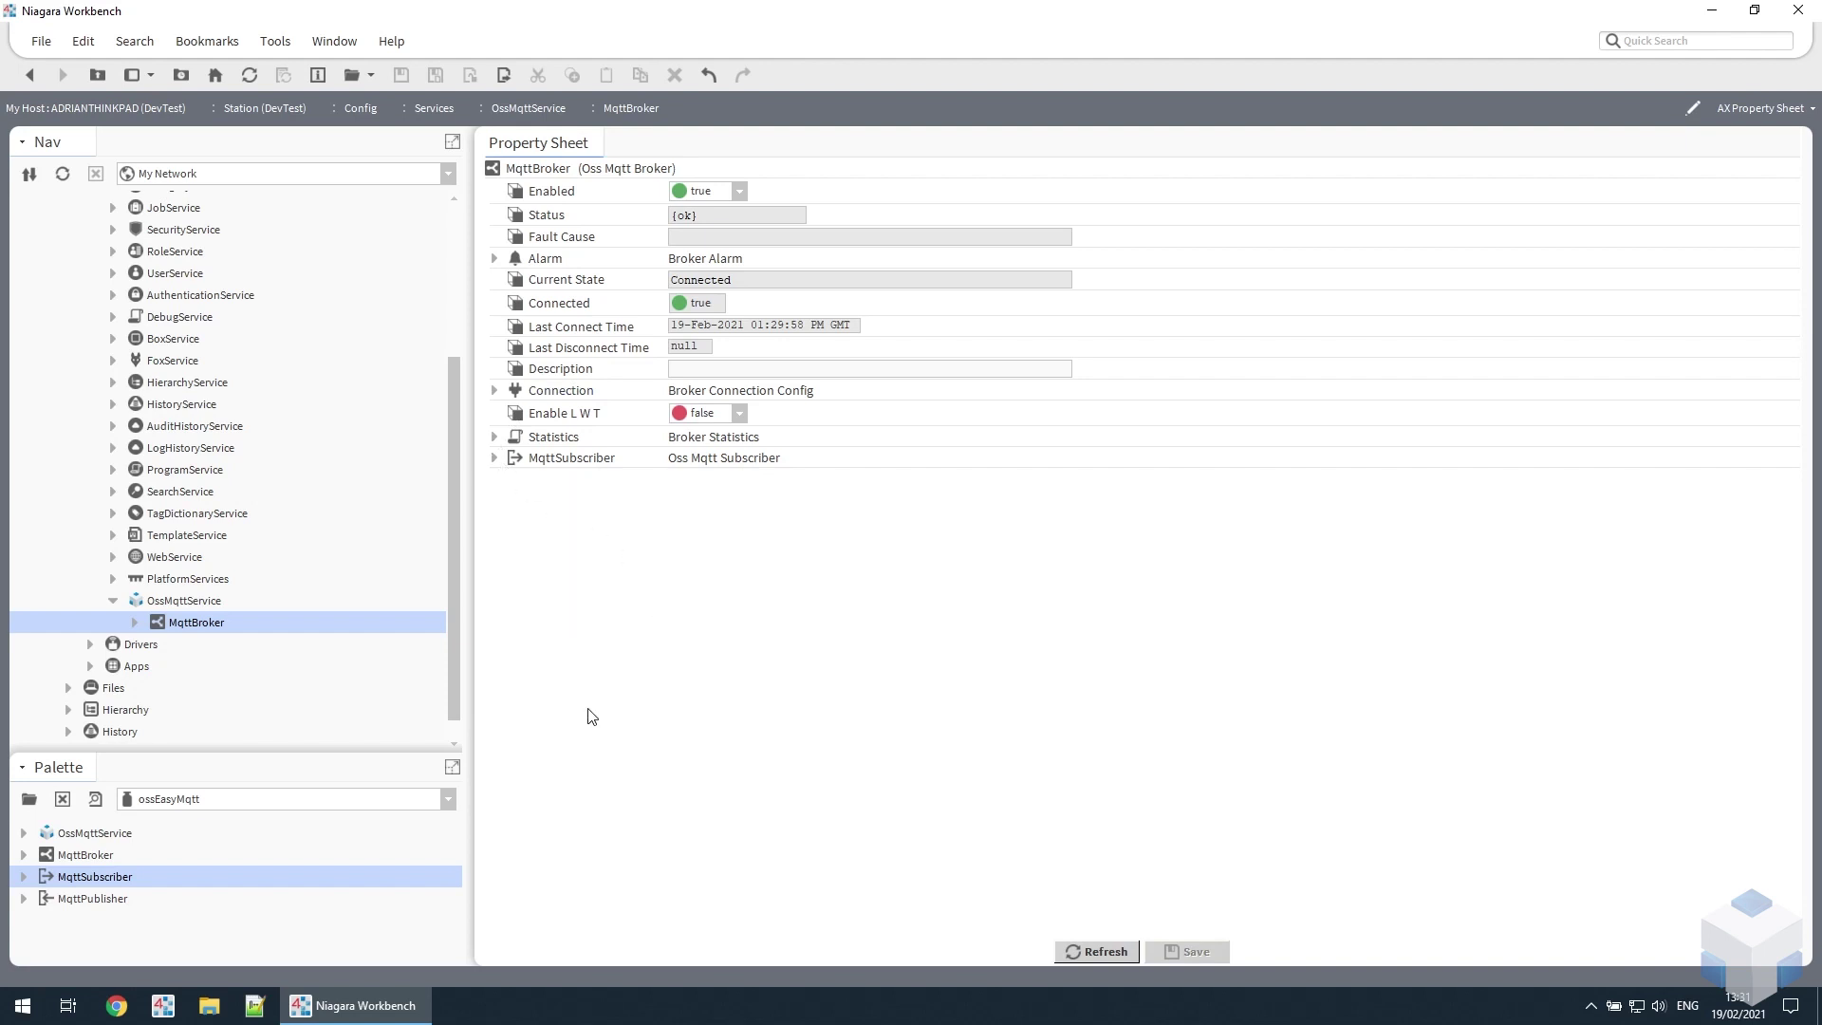
click(96, 900)
drag(99, 906, 615, 610)
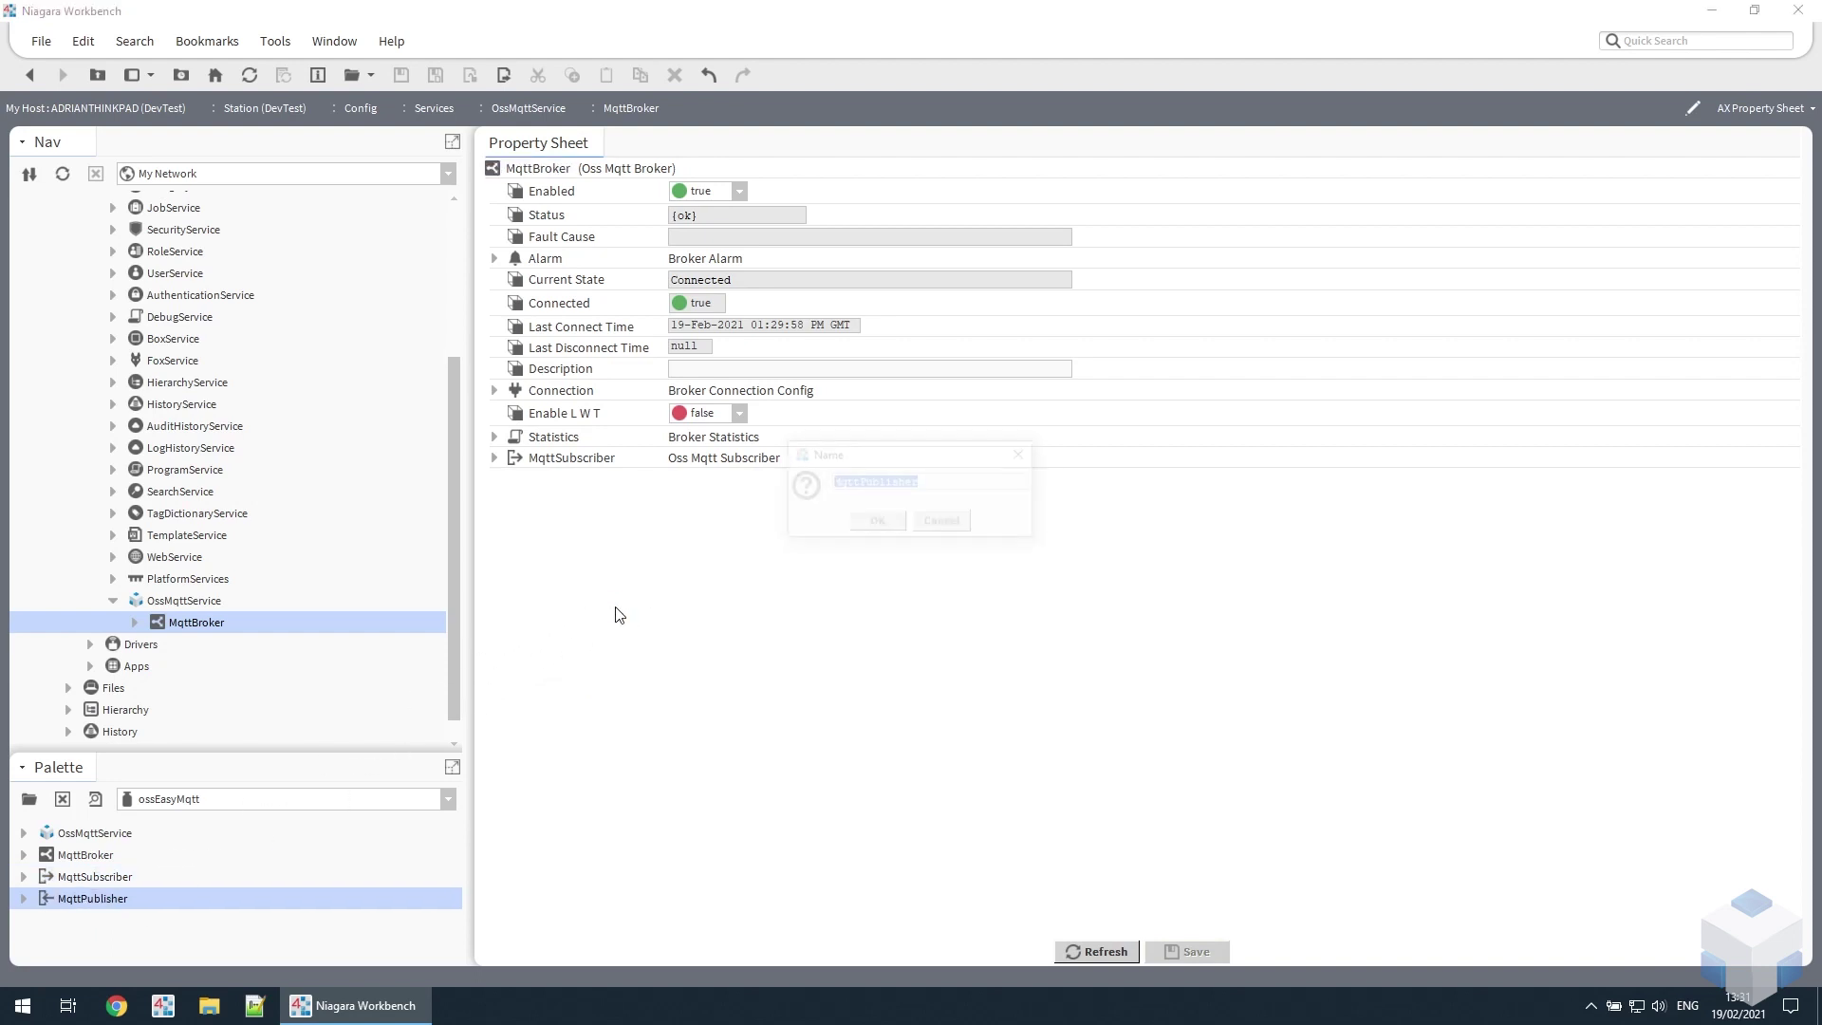
click(877, 521)
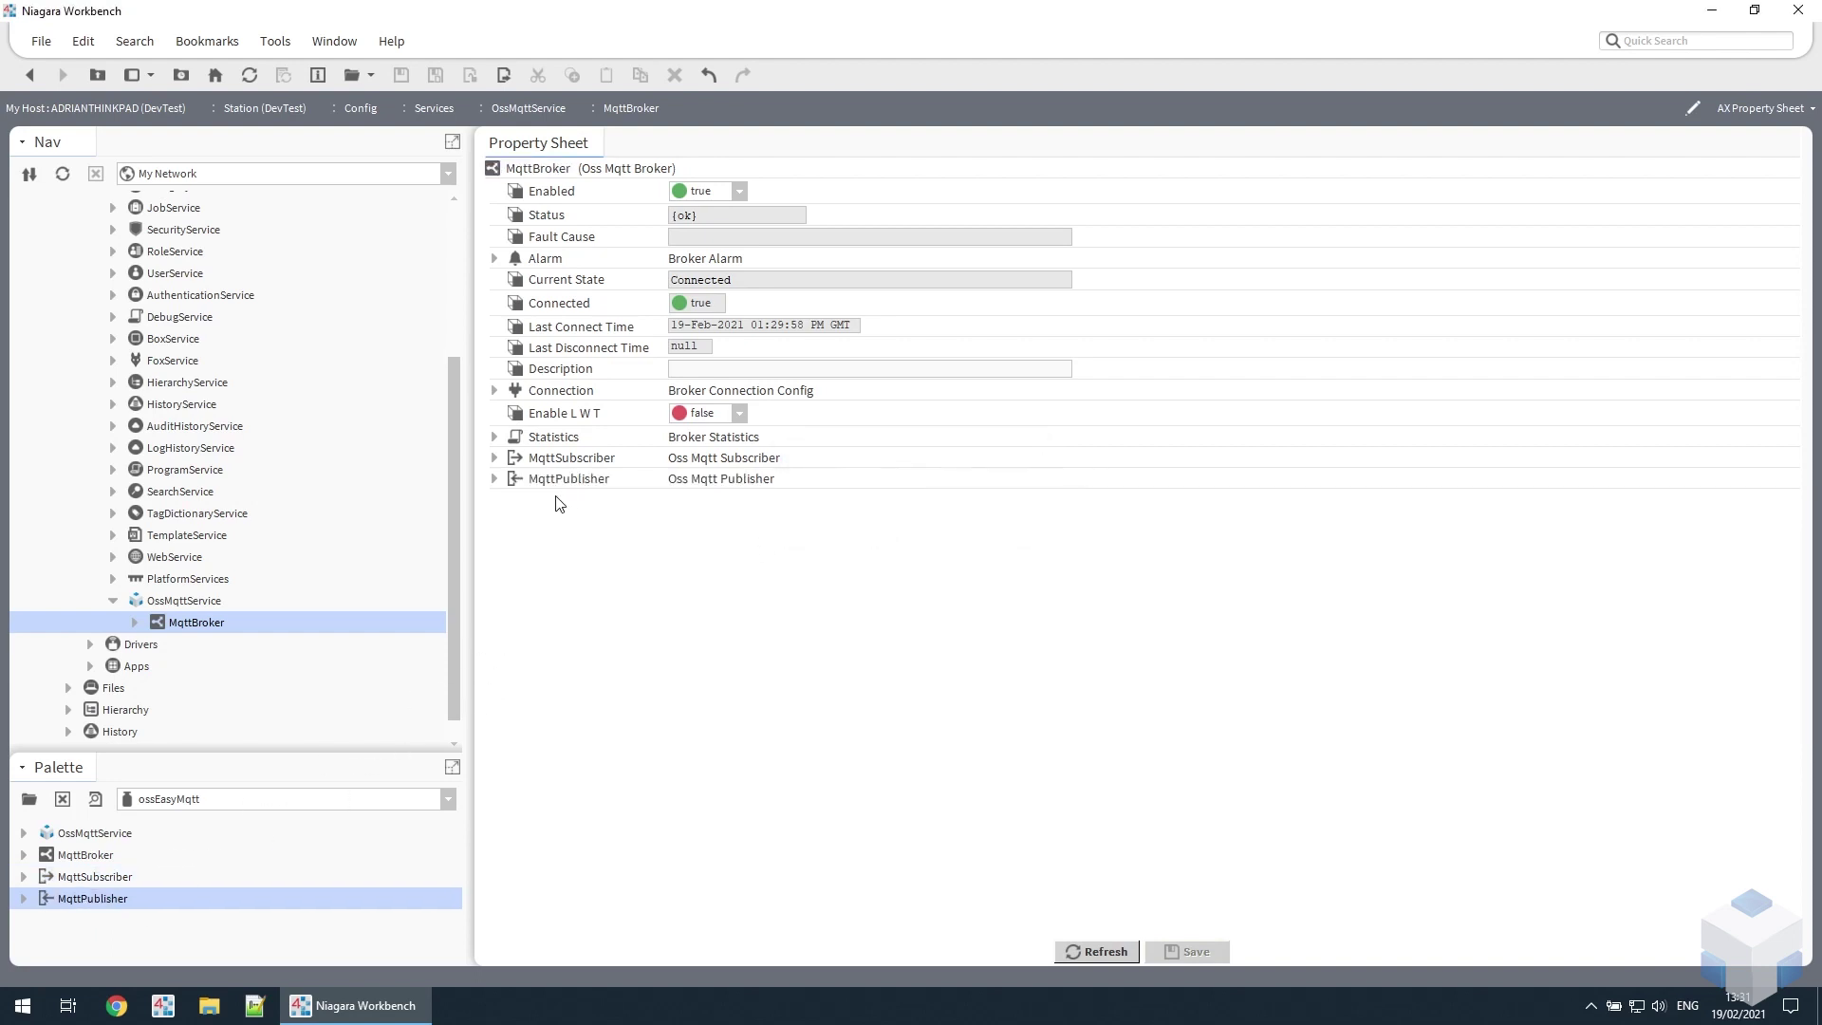
click(493, 478)
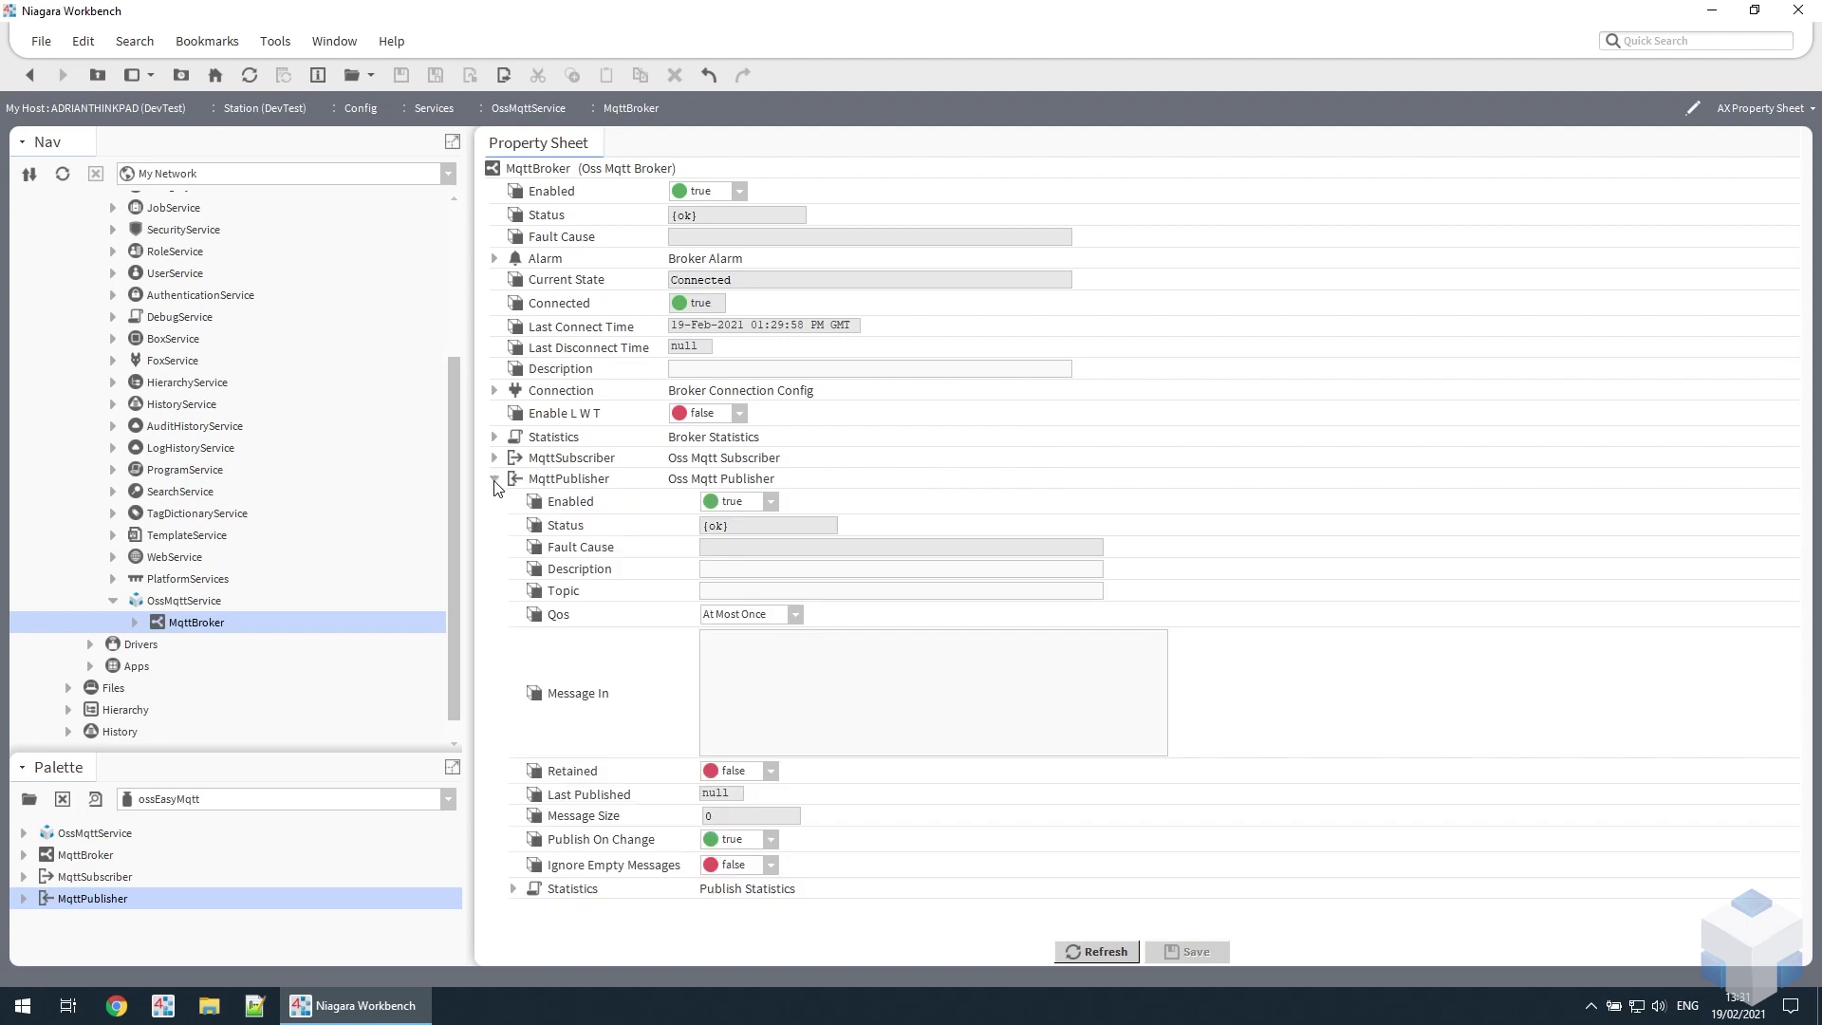
- Save the publisher Topic as test/meter1 and enter 123456 as Message In
click(771, 590)
text(test/meter1)
key(ctrl+s)
click(936, 712)
text(123456)
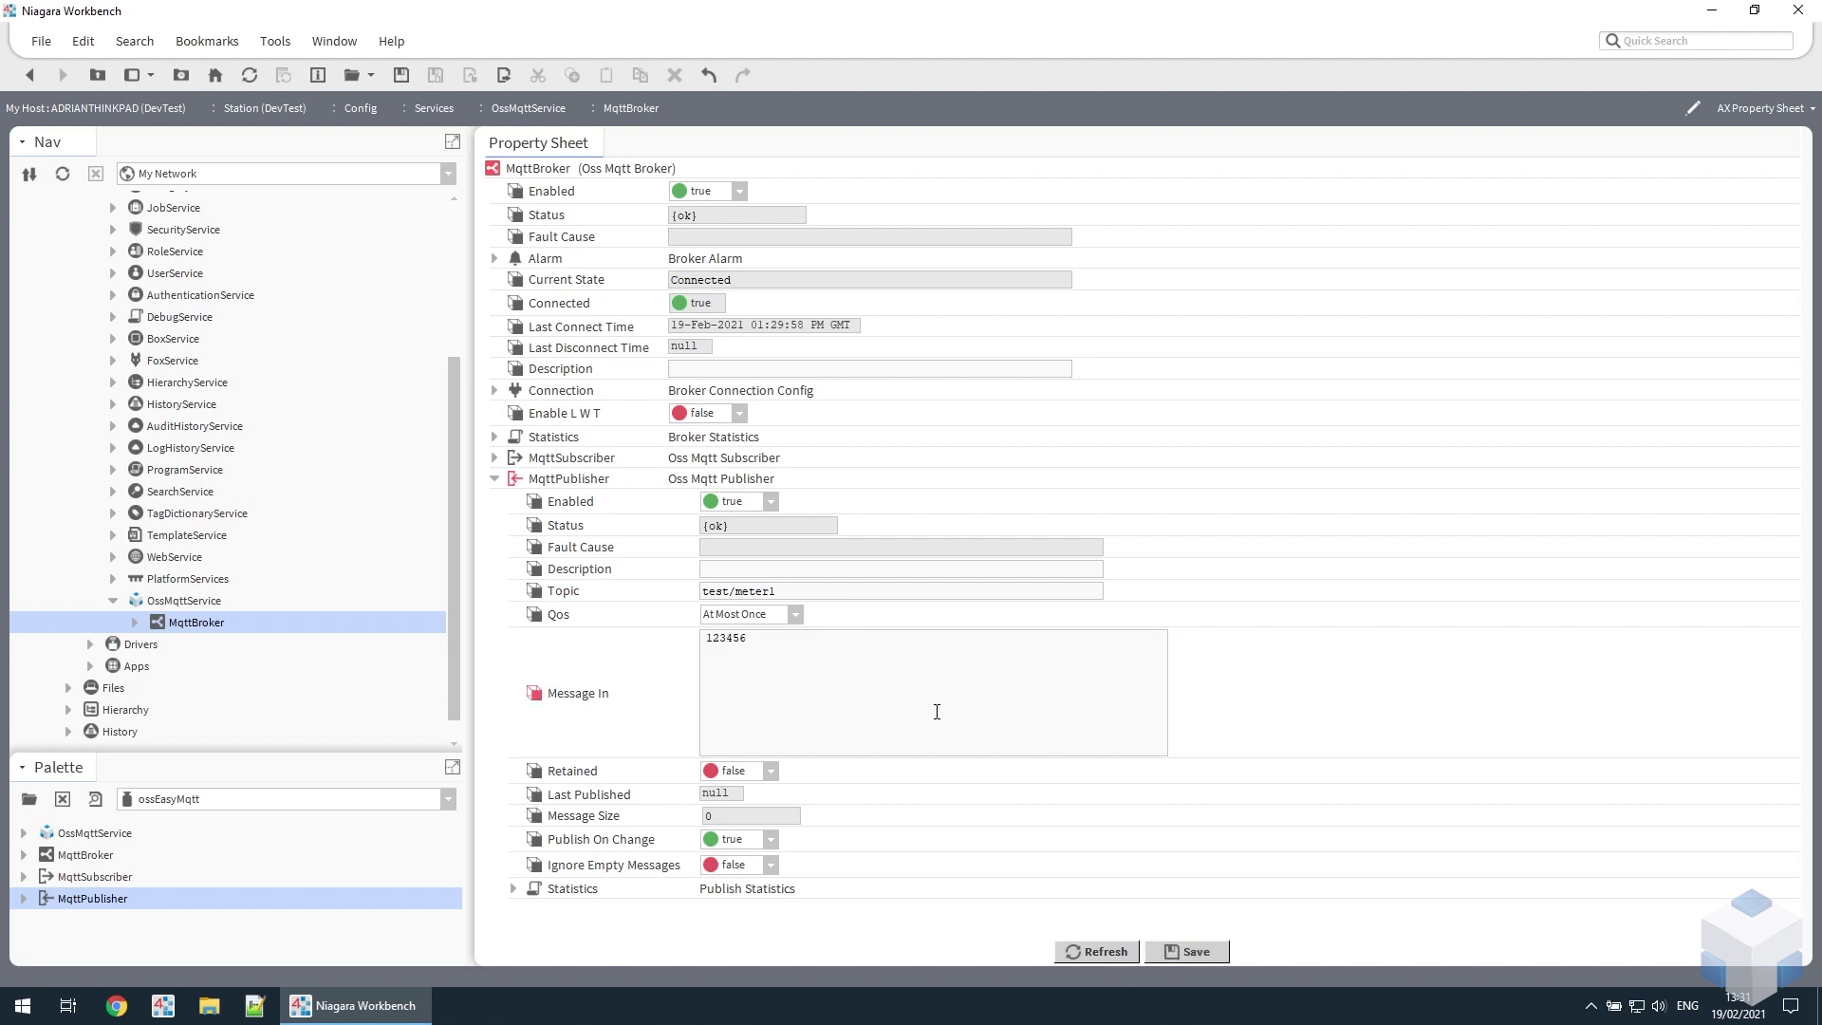
- Save to publish 123456, then set Publish On Change to false and save
click(1193, 948)
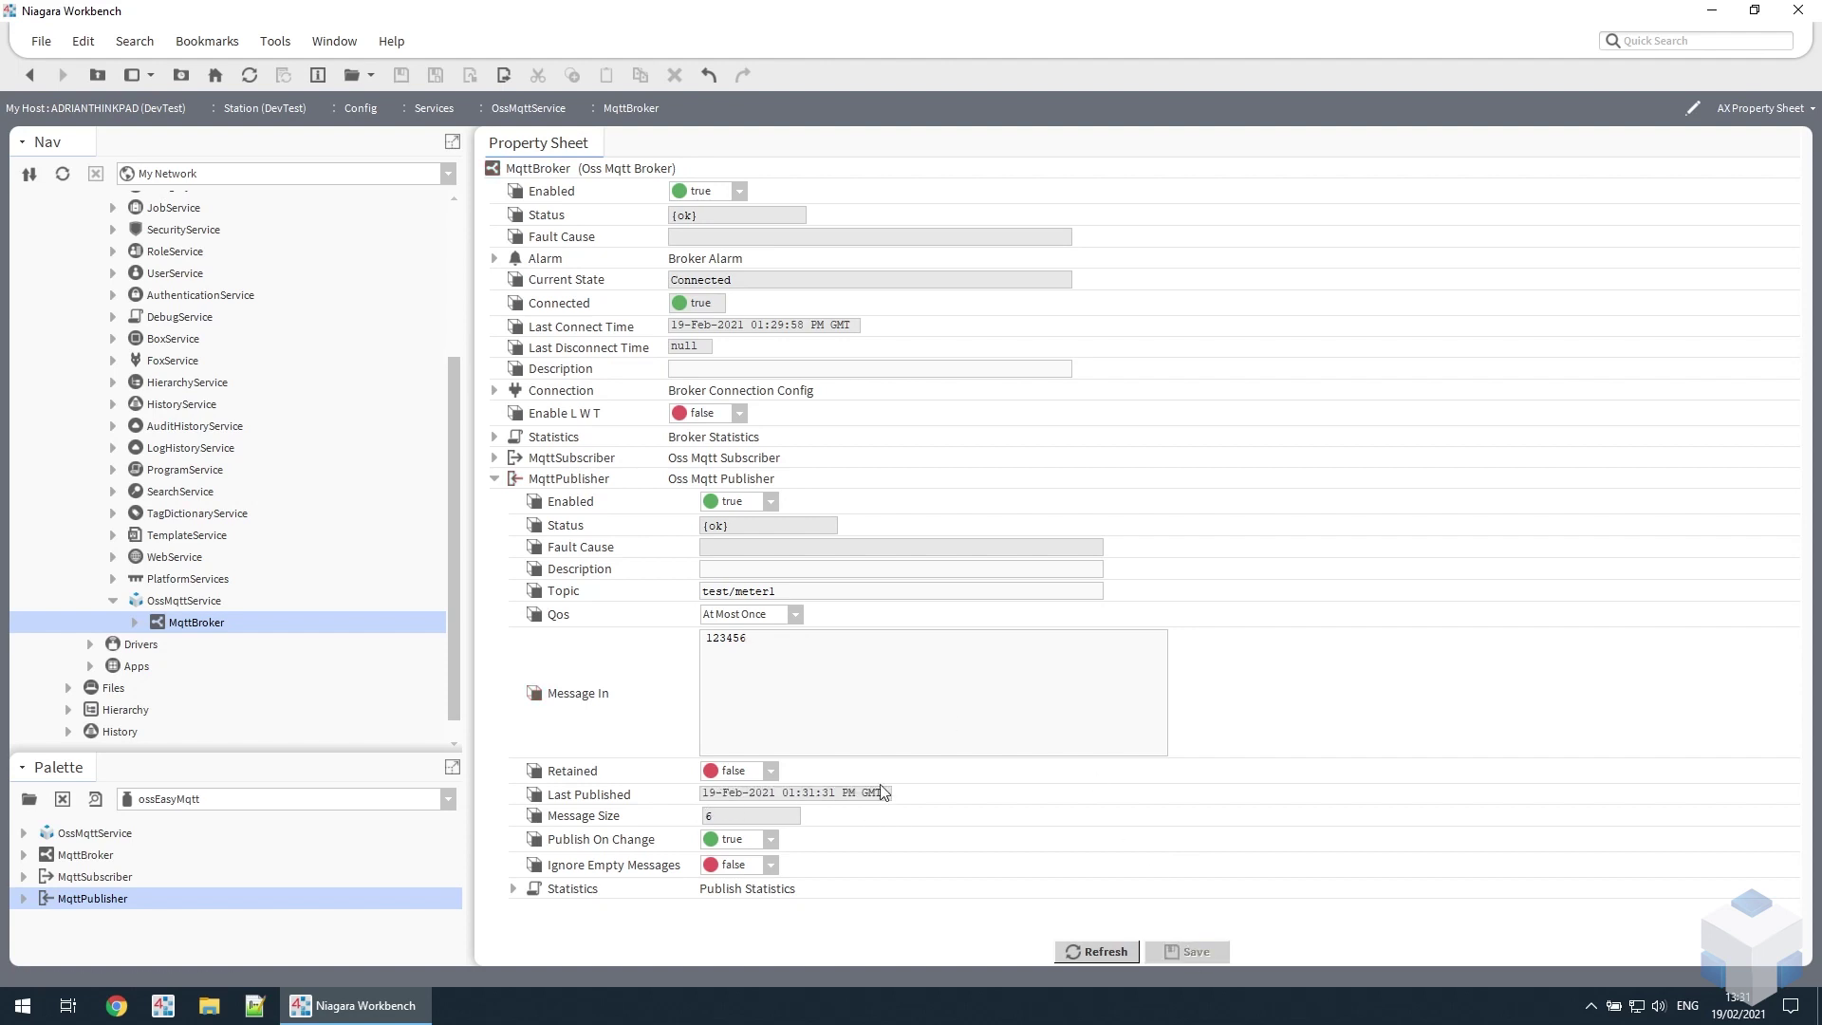
click(932, 696)
click(769, 840)
click(733, 882)
click(1198, 955)
- Replace the Message In value with 54332 and save it
double_click(811, 667)
text(54332)
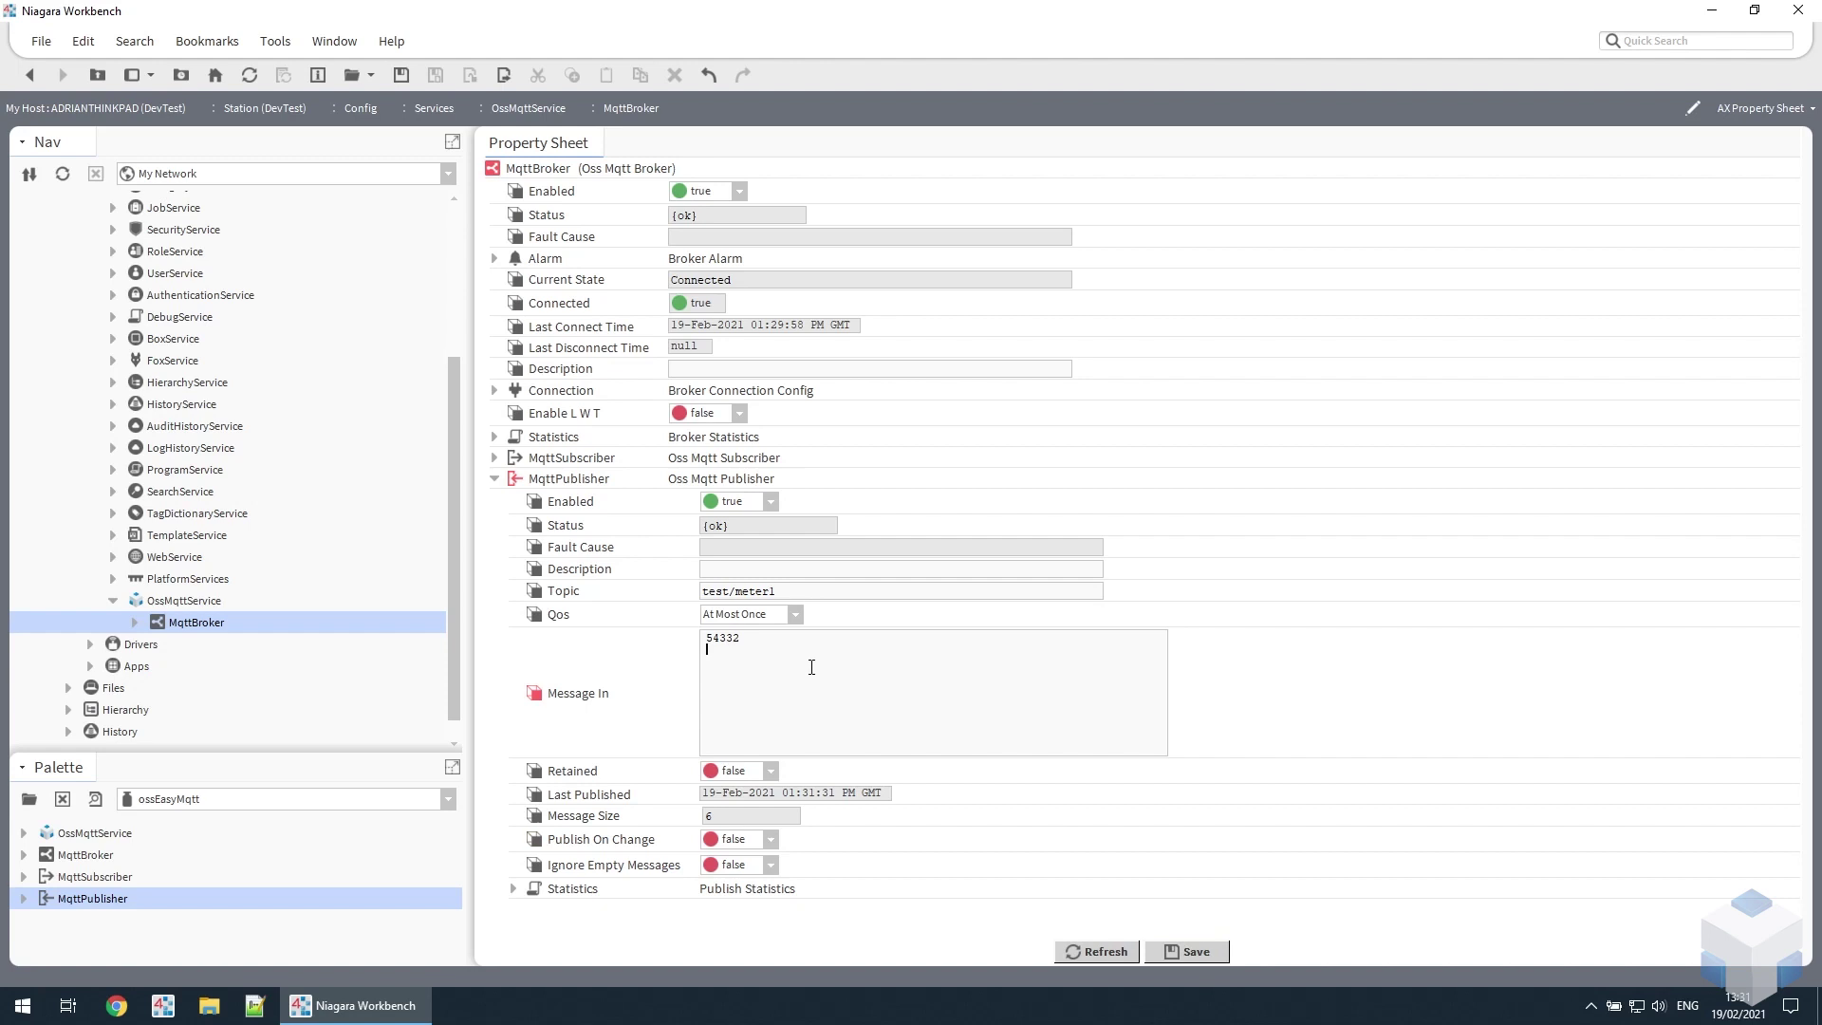
key(Return)
click(1190, 953)
- Run the MqttPublisher's Publish action to send 54332, then collapse its row
right_click(574, 486)
mouse_move(733, 366)
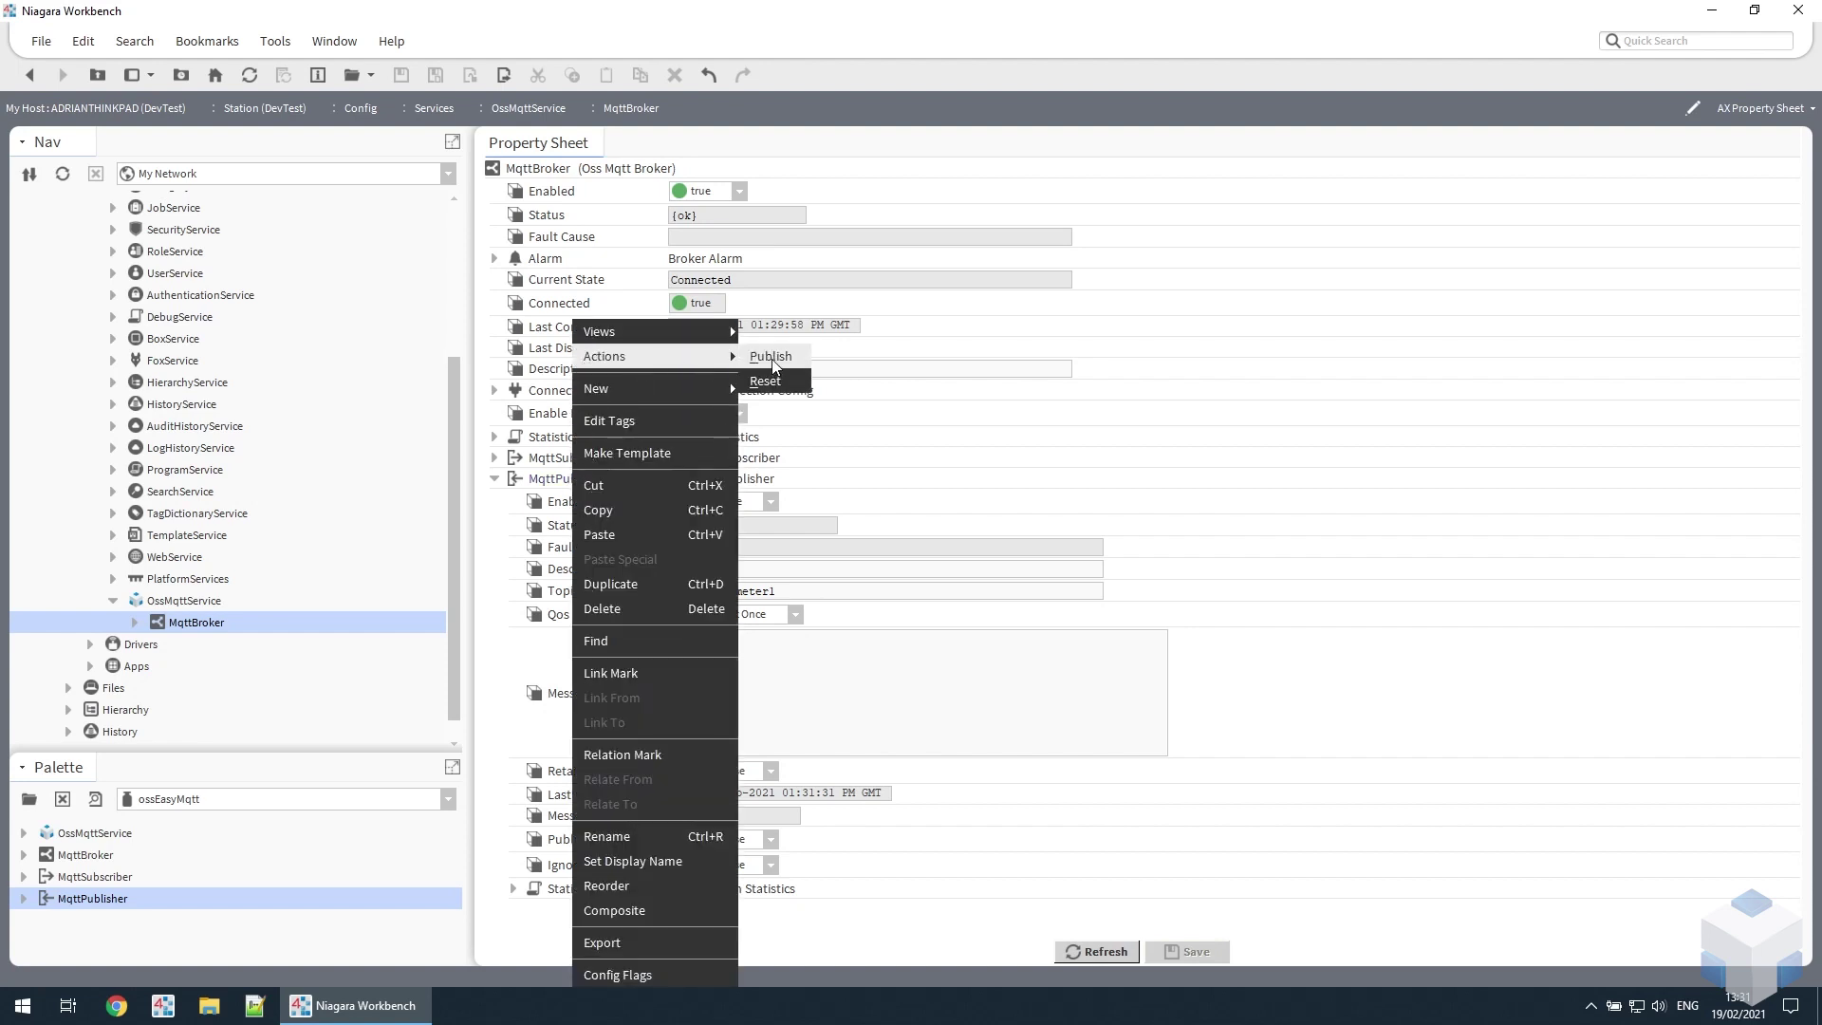
click(770, 358)
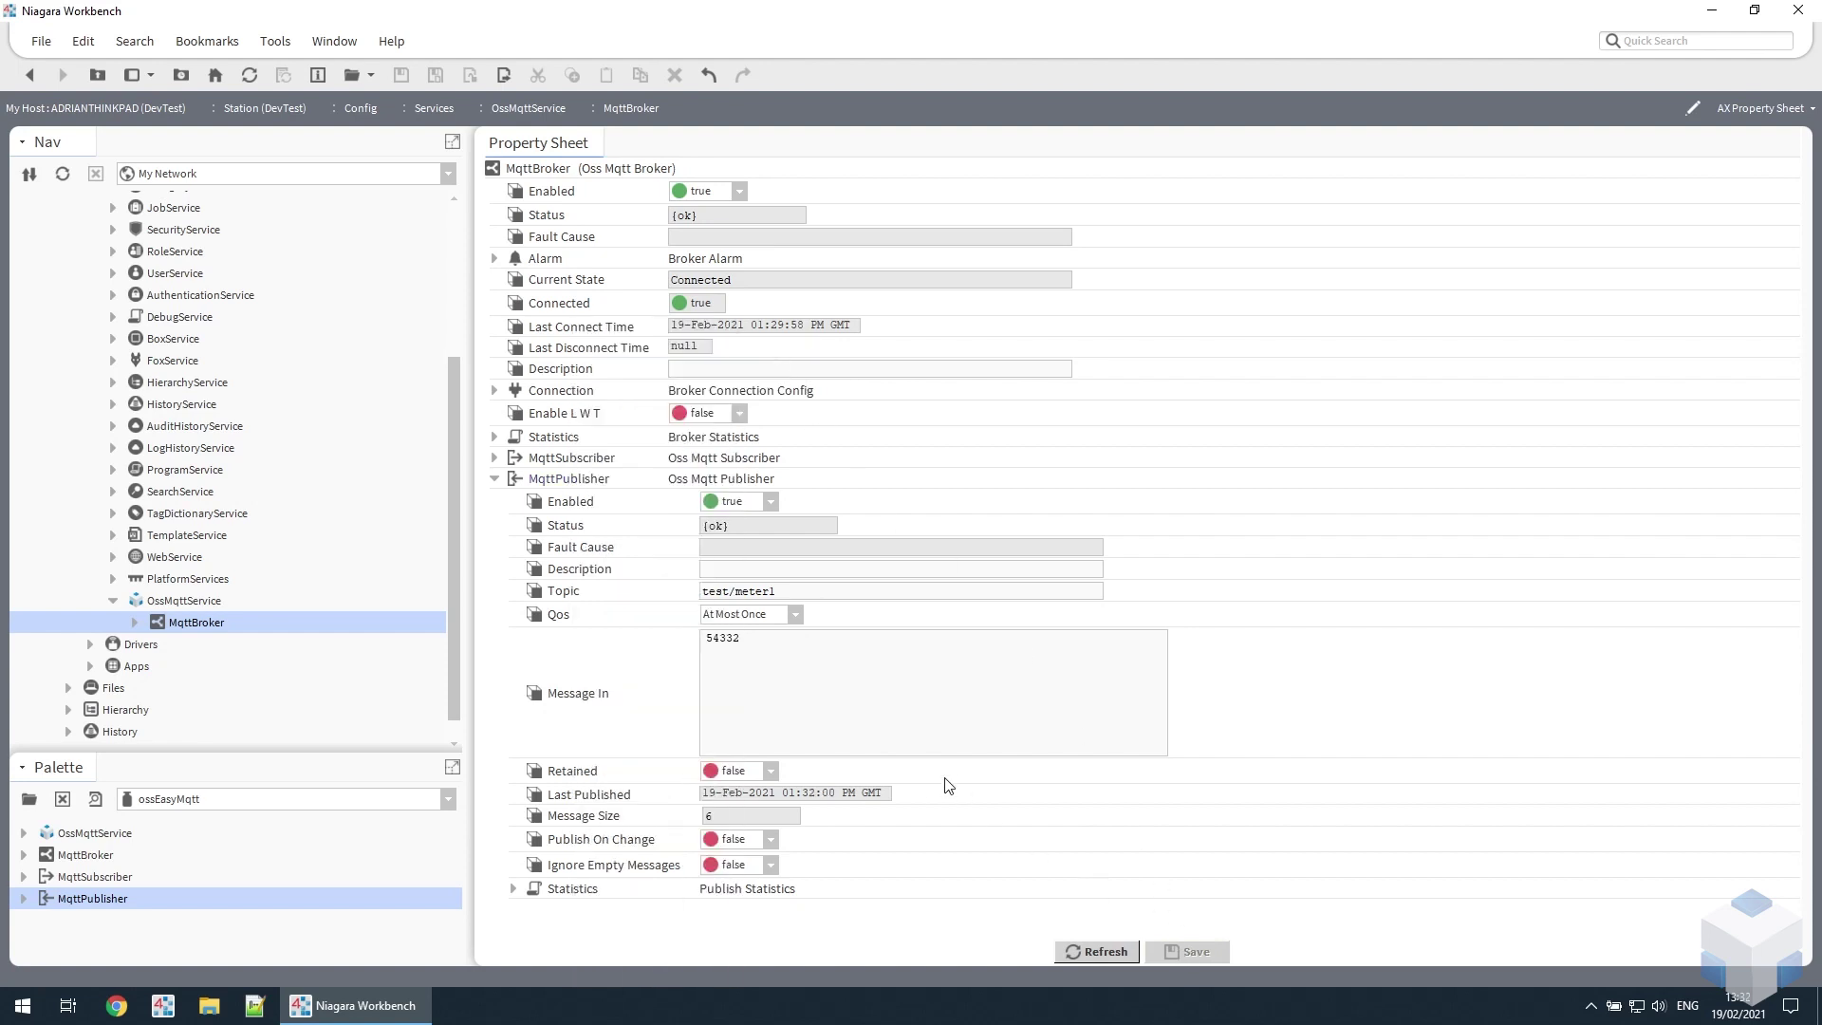
click(495, 479)
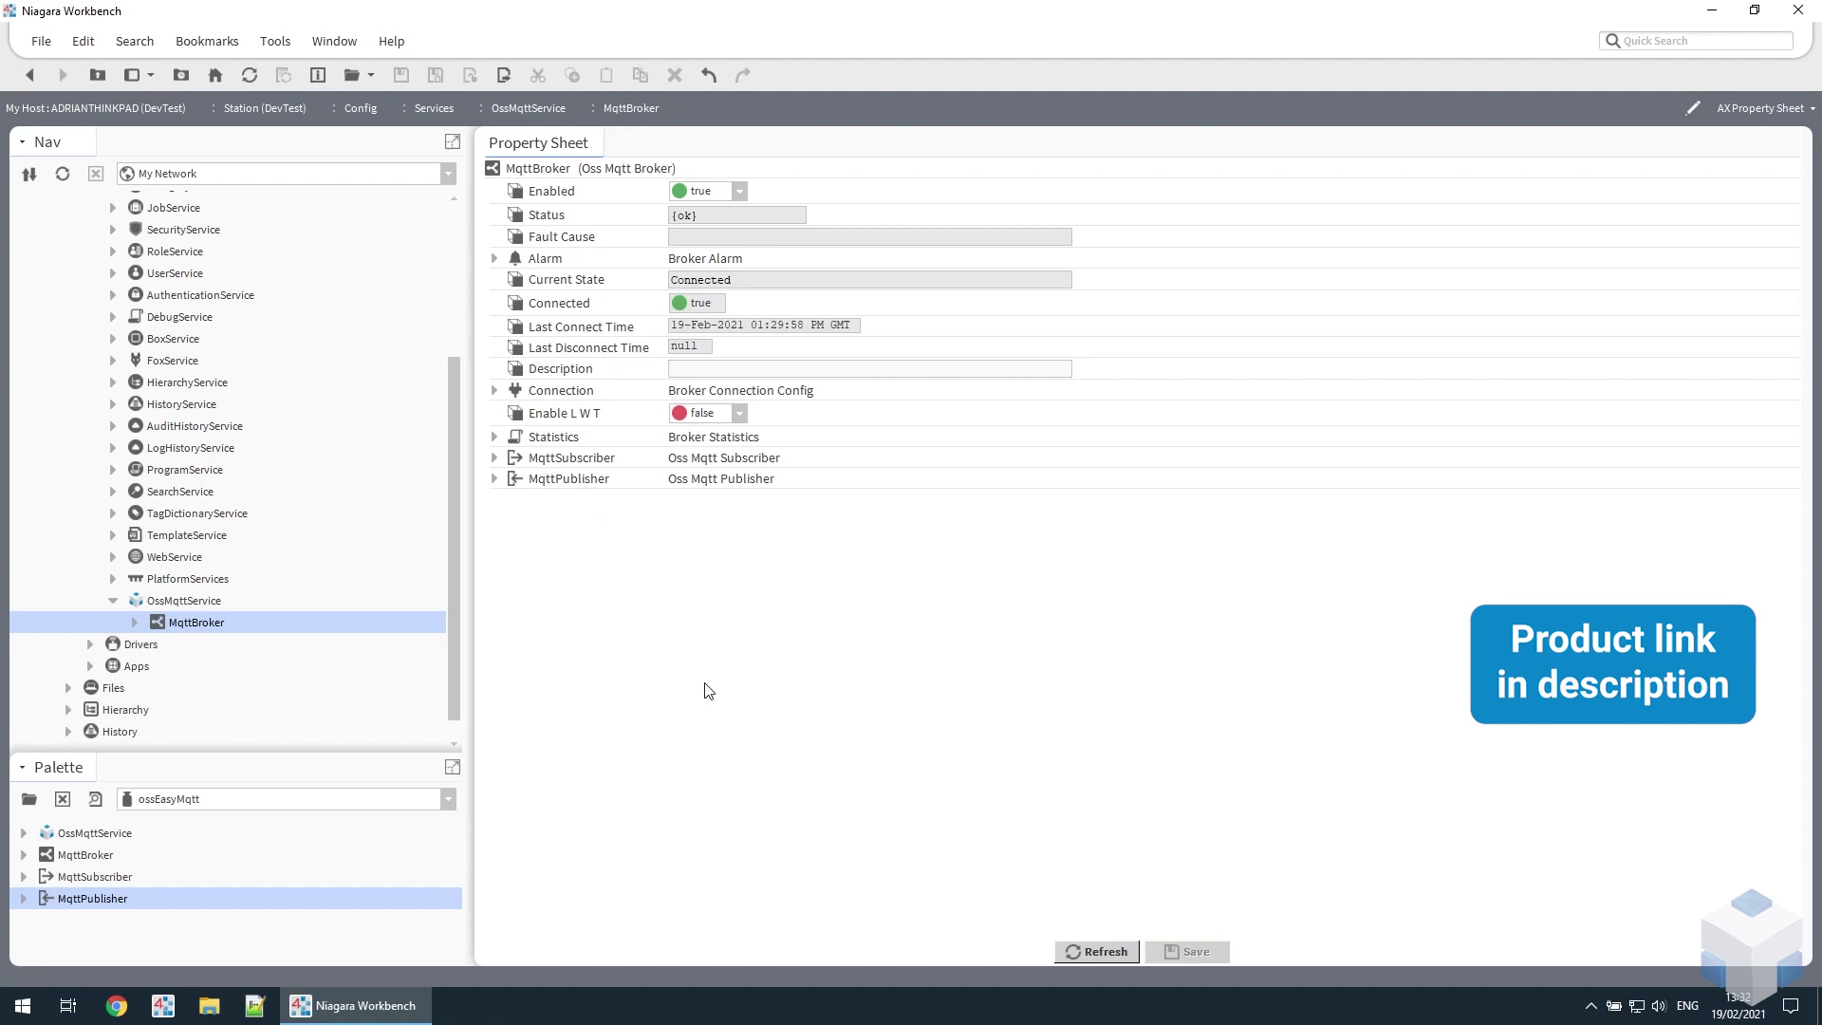